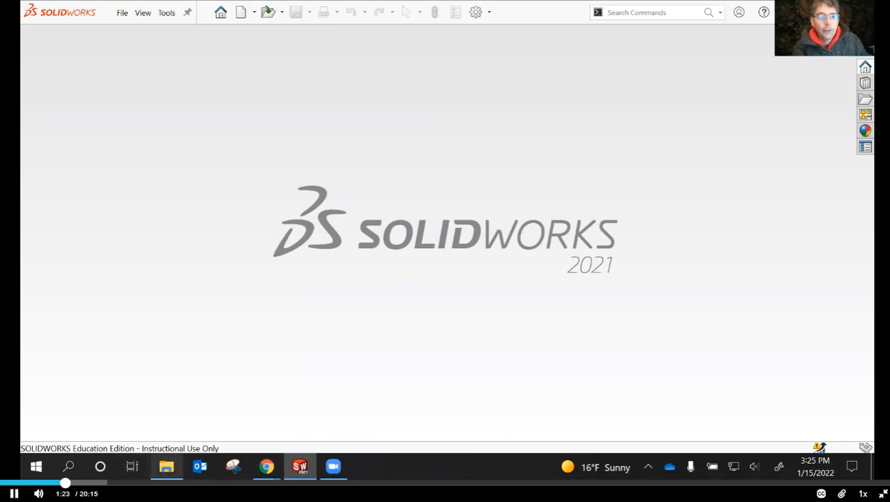
Step: Switch to File Explorer and examine the ENGDESIGN-W-SOLIDWORKS folder inside ENGDESIGN-W-SOLIDWORKS (4) in Documents
left_click(166, 467)
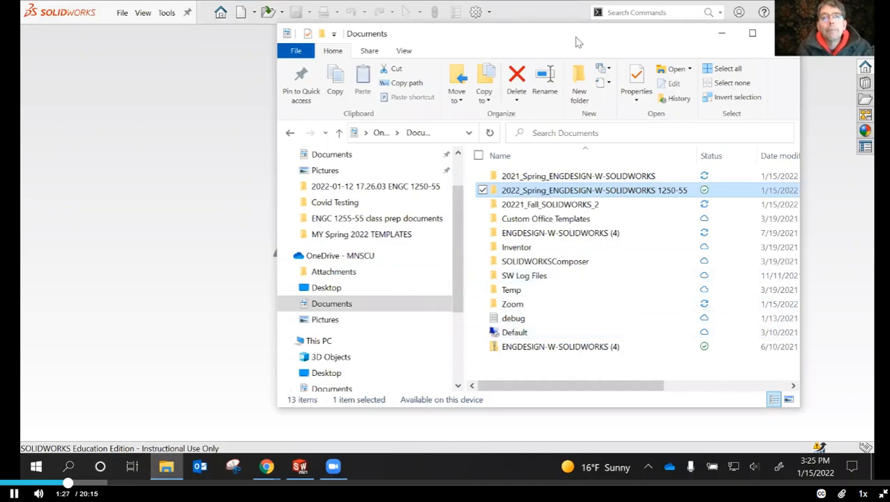
left_click_drag(576, 43, 450, 56)
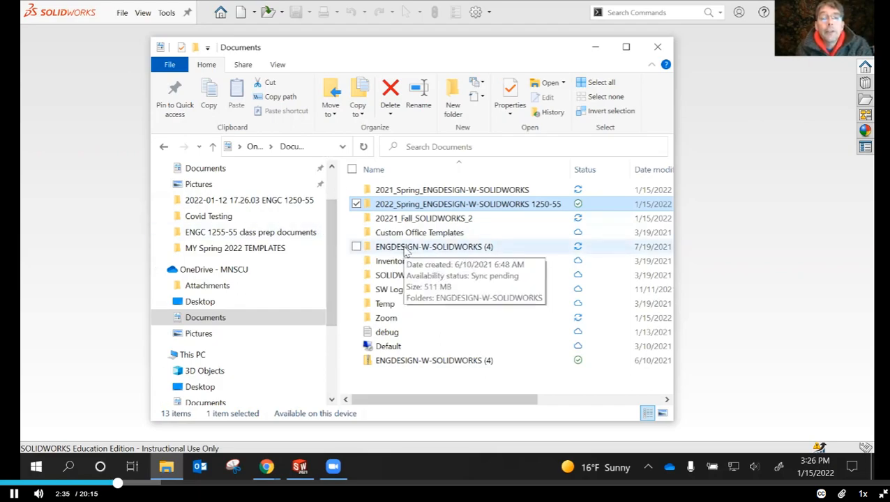
double_click(404, 250)
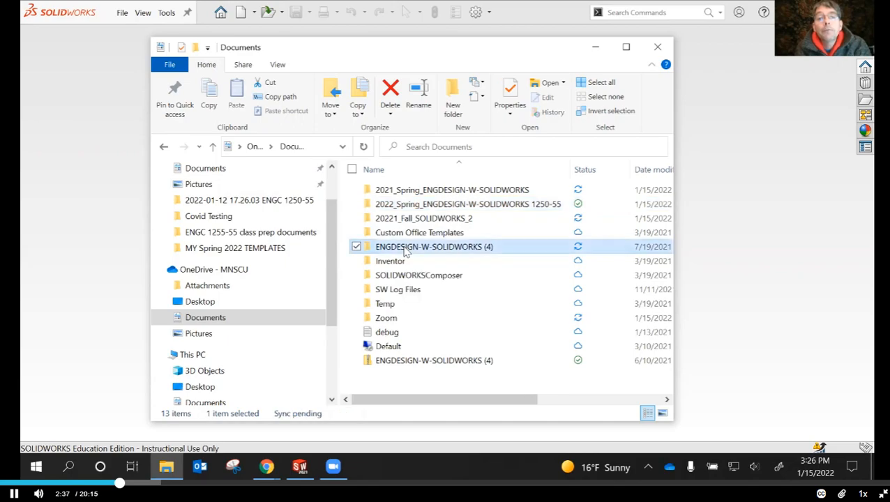
double_click(423, 191)
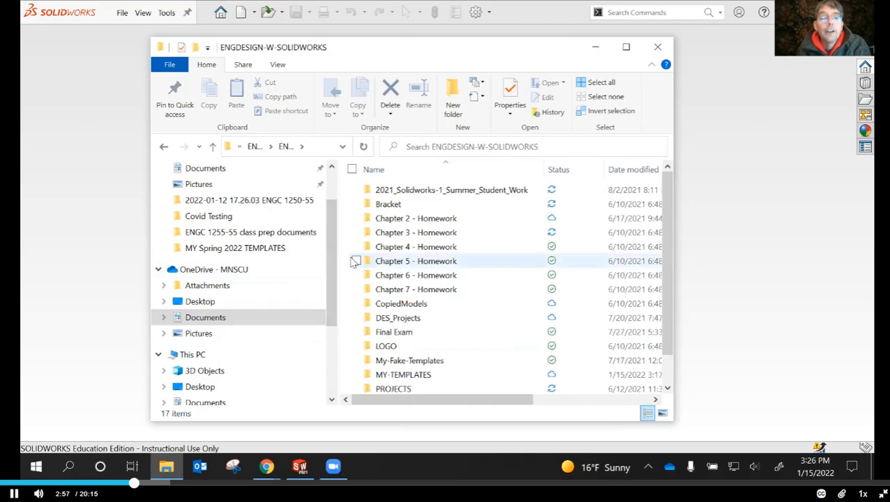
left_click(203, 318)
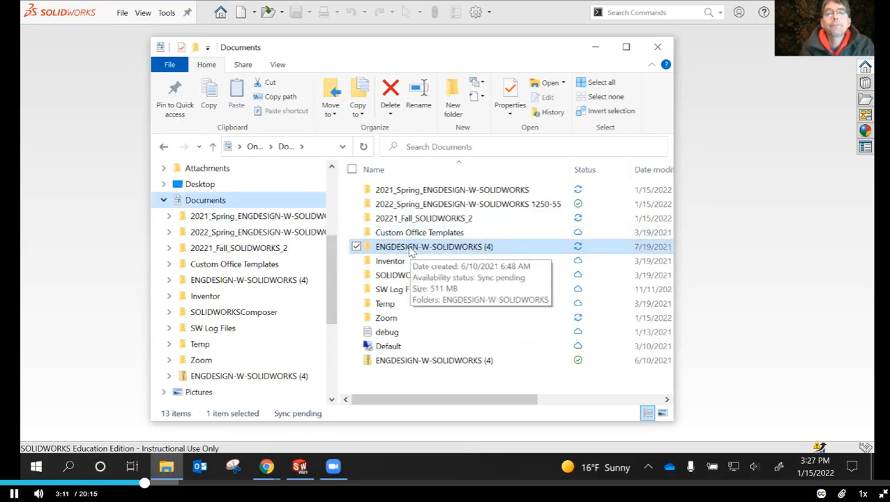
left_click(595, 47)
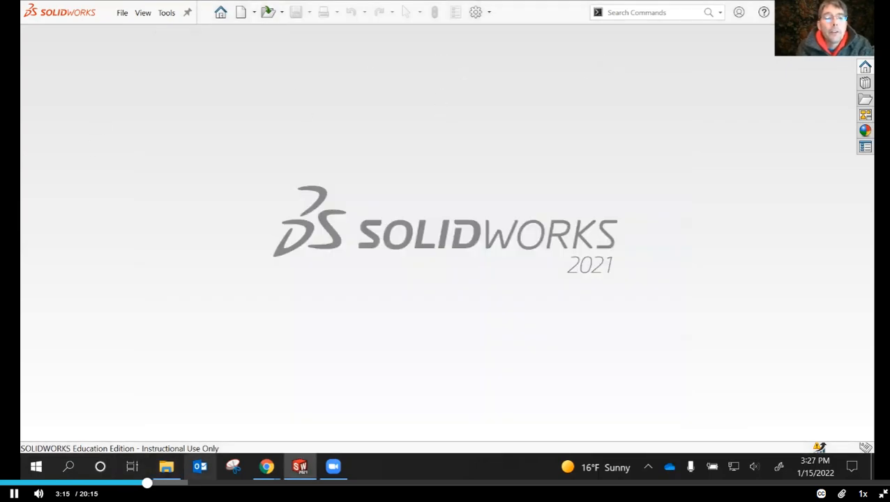
Step: Review the subfolders of ENGDESIGN-W-SOLIDWORKS in File Explorer once more and return to the Documents folder
left_click(166, 467)
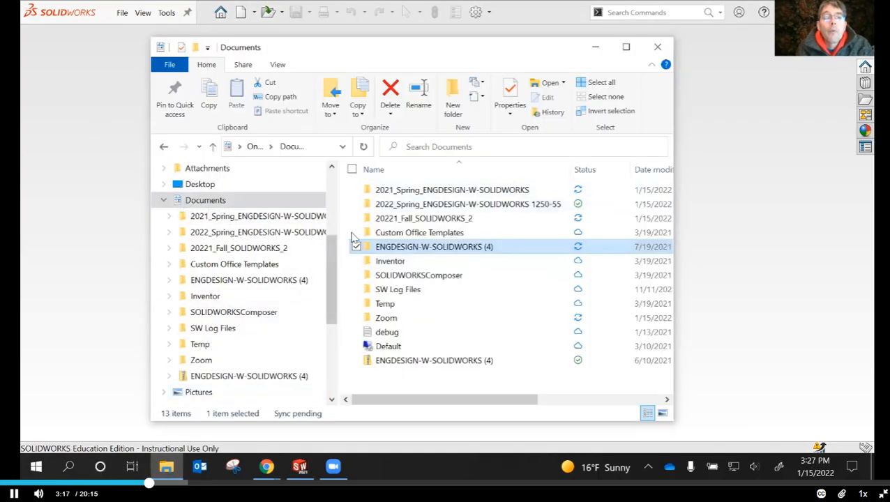
double_click(418, 250)
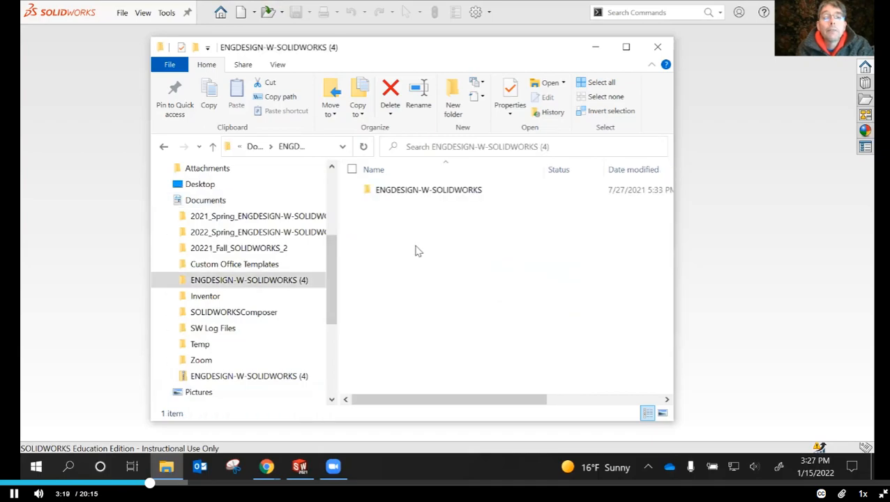
double_click(411, 189)
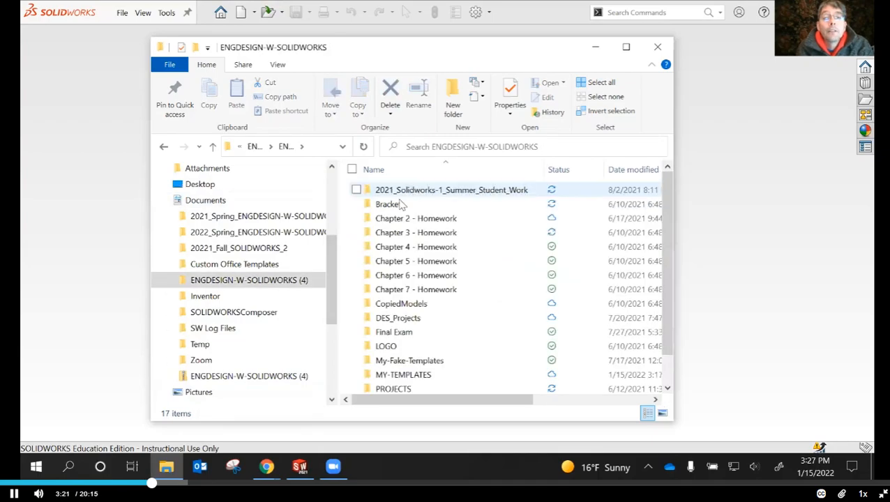
scroll(423, 308, "down", 1)
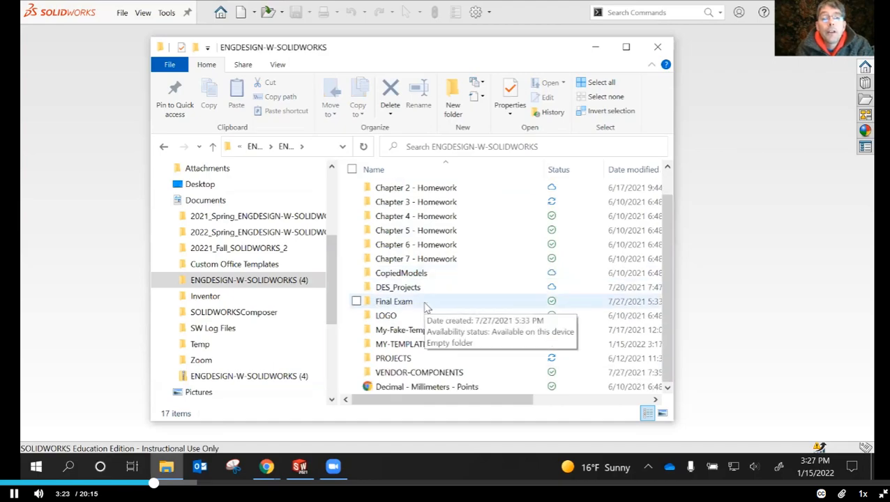
scroll(401, 341, "up", 1)
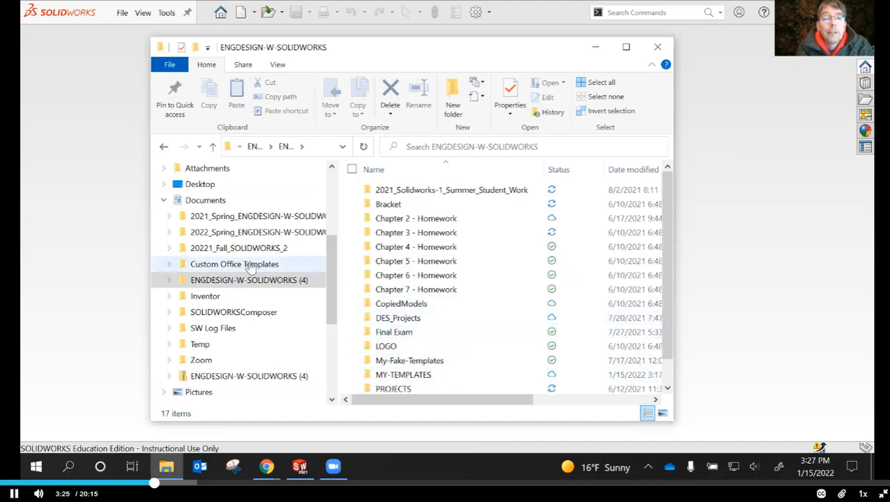
left_click(248, 283)
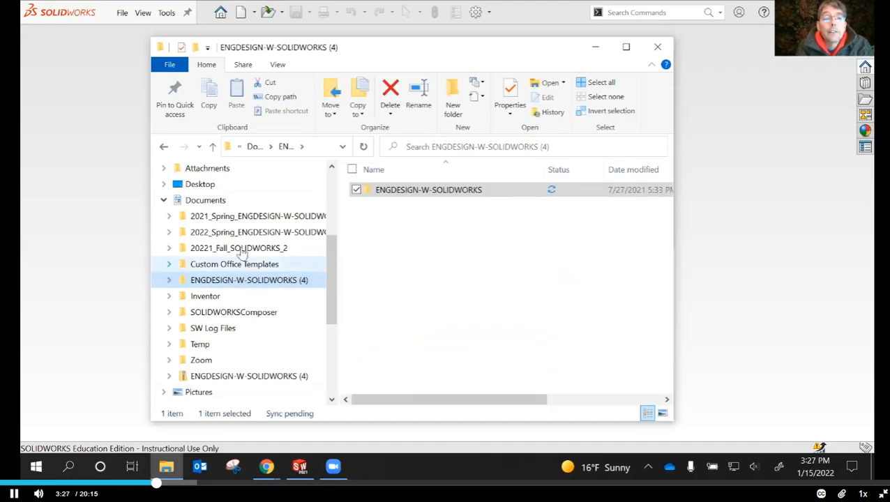
left_click(212, 148)
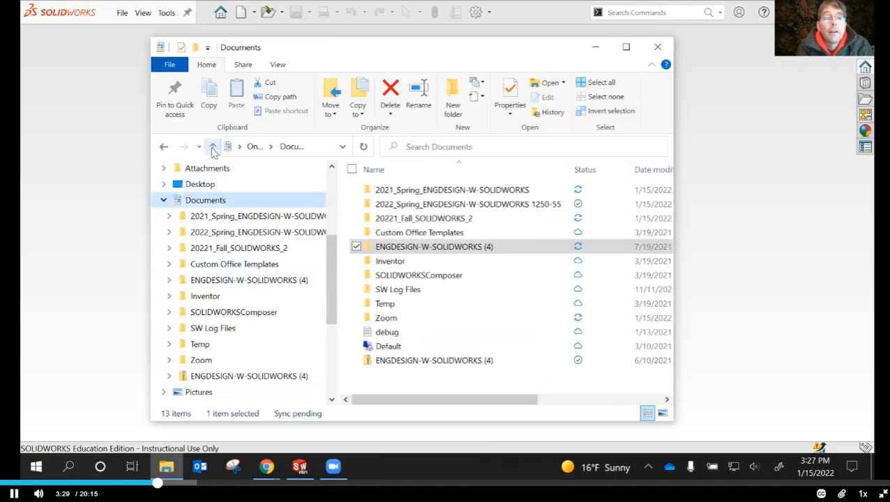
Step: Inspect the 2022_Spring_ENGDESIGN-W-SOLIDWORKS 1250-55 folder and its PROJECTS_Spring2022 subfolder, and return to SOLIDWORKS
double_click(418, 204)
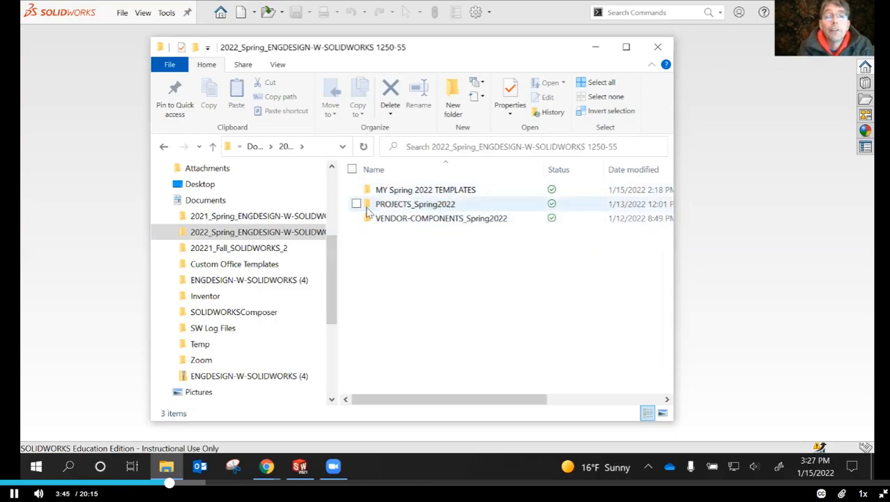
double_click(394, 205)
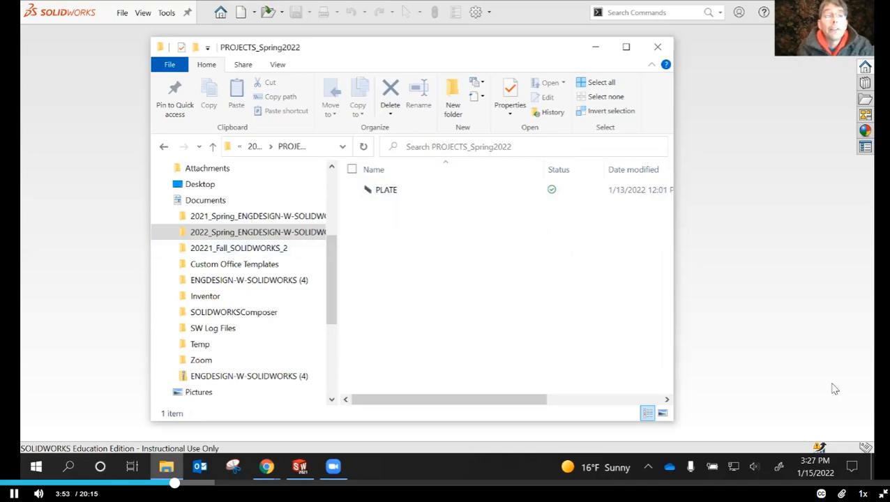
left_click(214, 146)
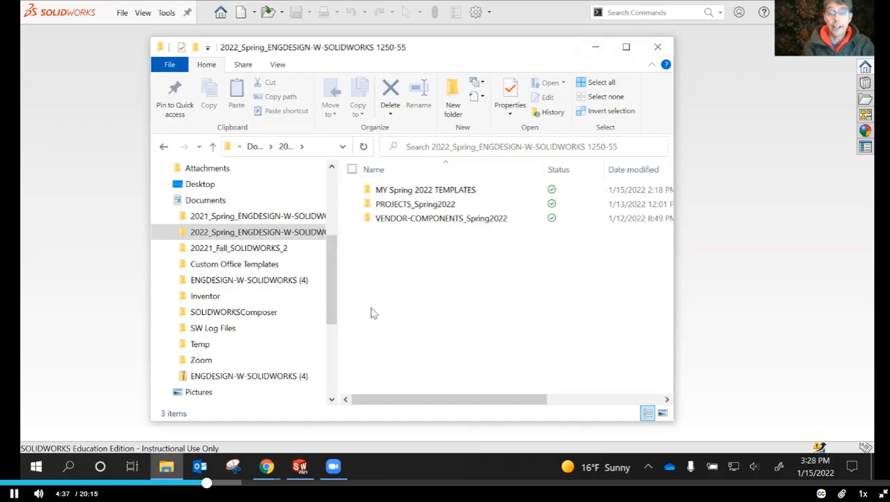
left_click(595, 47)
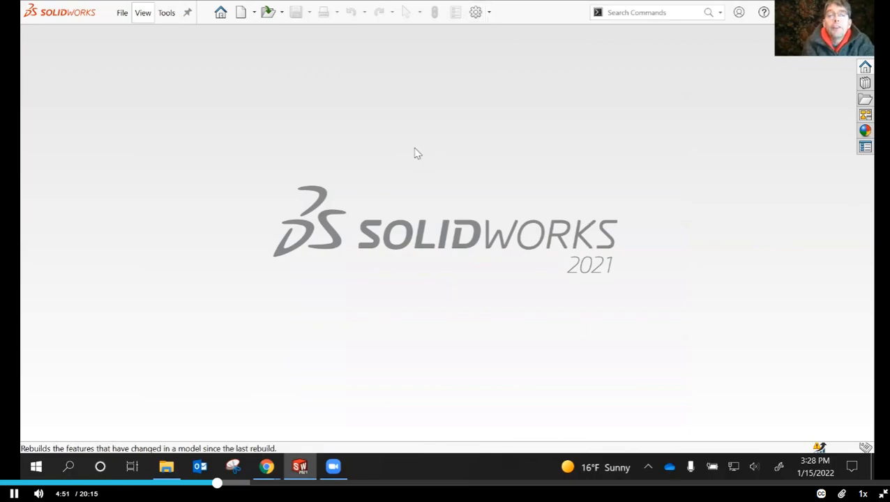
left_click(489, 12)
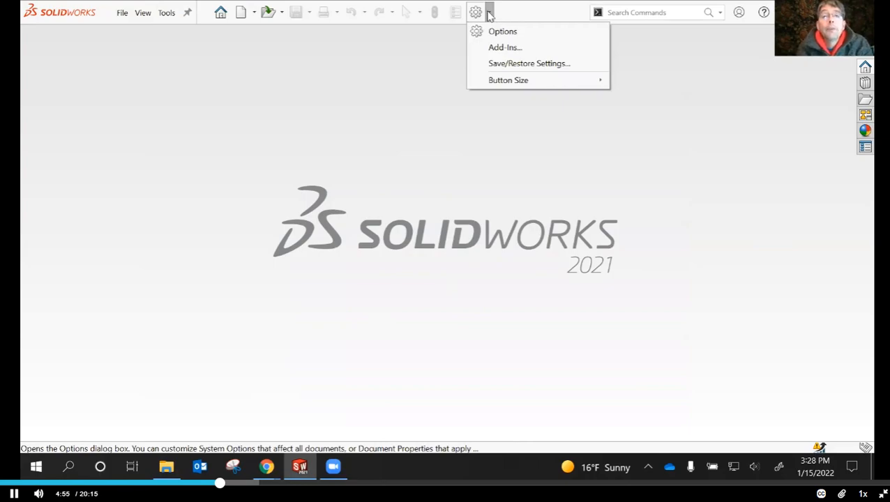
left_click(488, 98)
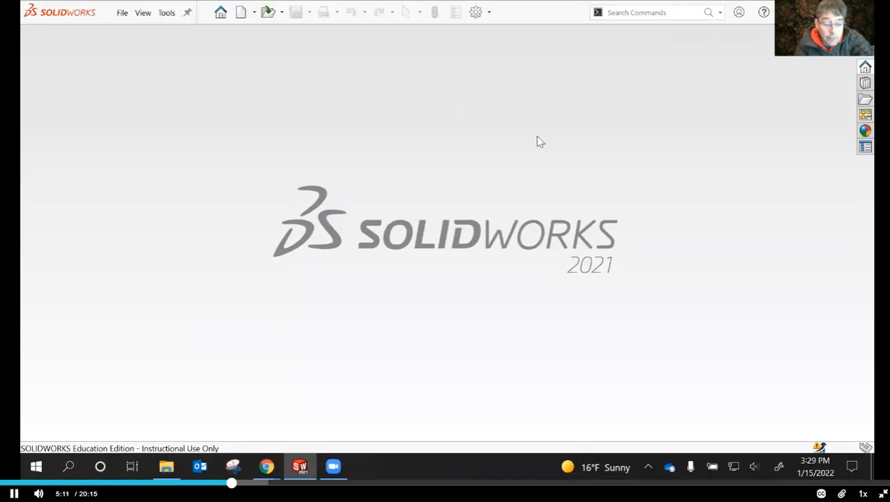
left_click(491, 14)
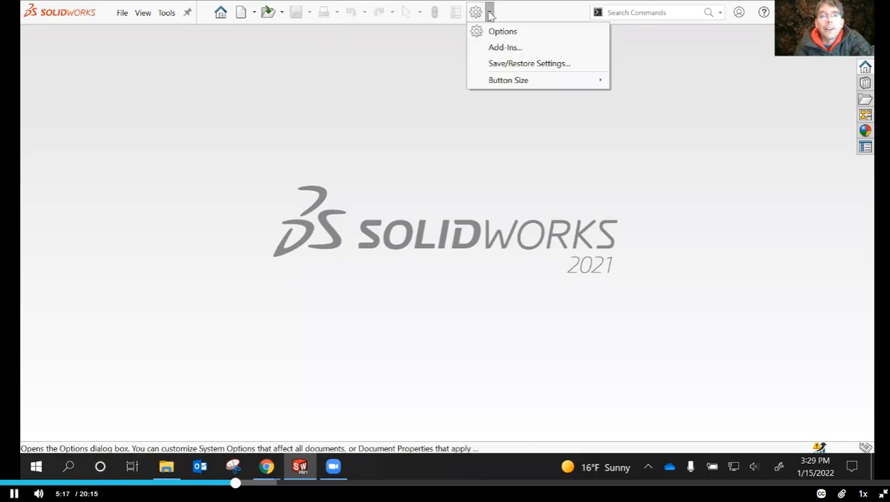
left_click(504, 31)
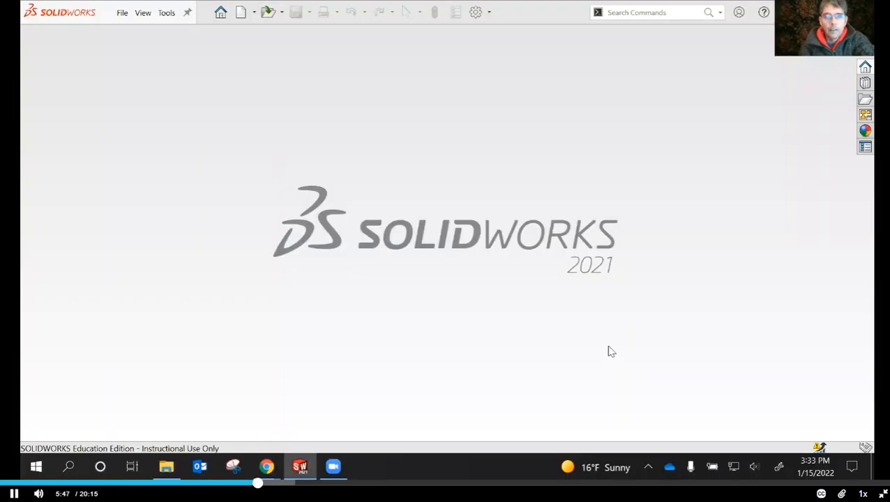
left_click(490, 13)
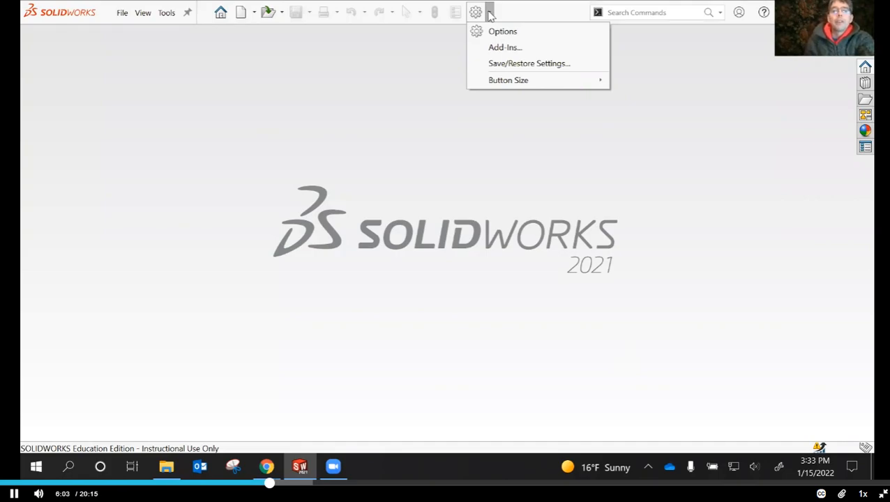
left_click(754, 67)
Step: Open the system options and display the File Locations settings for Document Templates
left_click(489, 12)
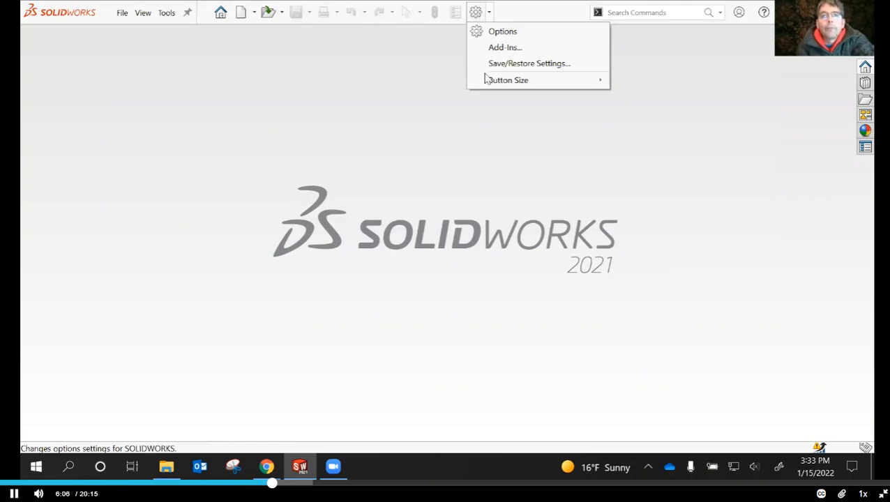
left_click(497, 31)
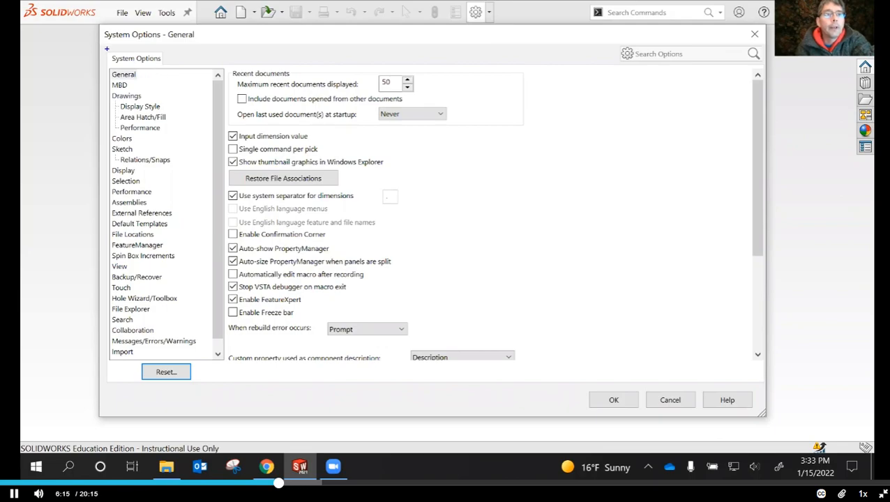
mouse_move(103, 51)
left_mouse_down()
mouse_move(171, 68)
mouse_move(231, 68)
left_mouse_up()
key("Escape")
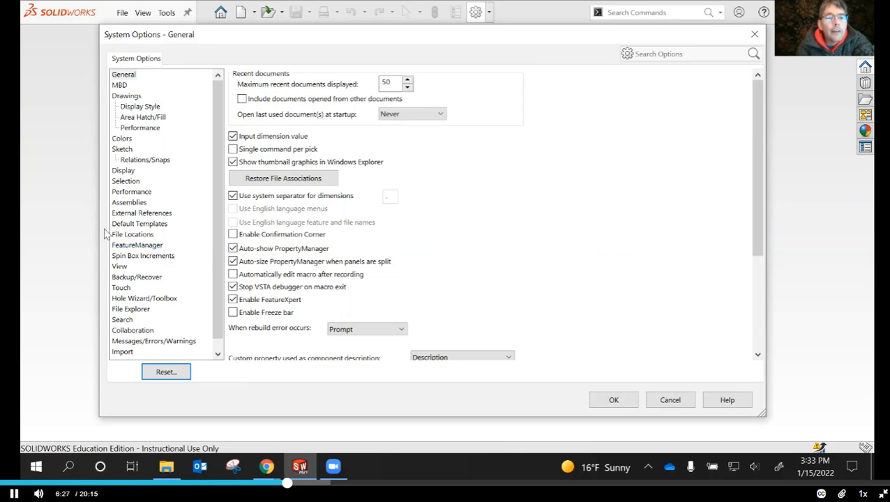
left_click_drag(101, 227, 179, 242)
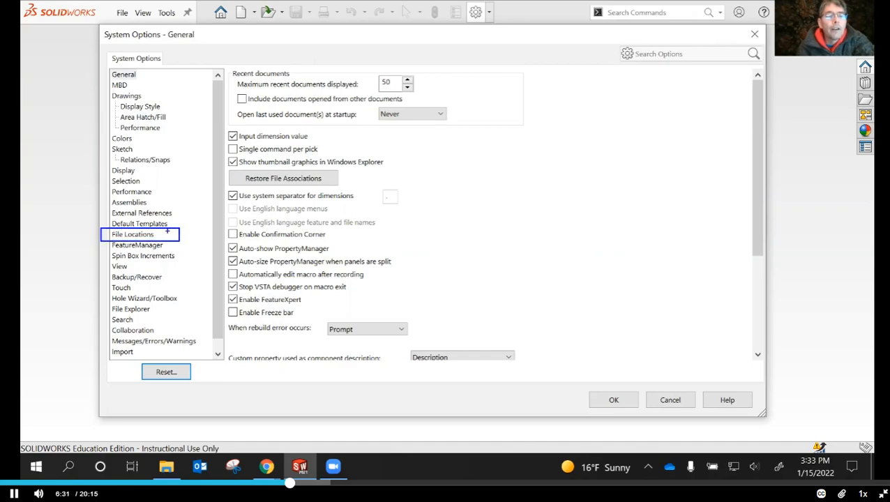
key("Escape")
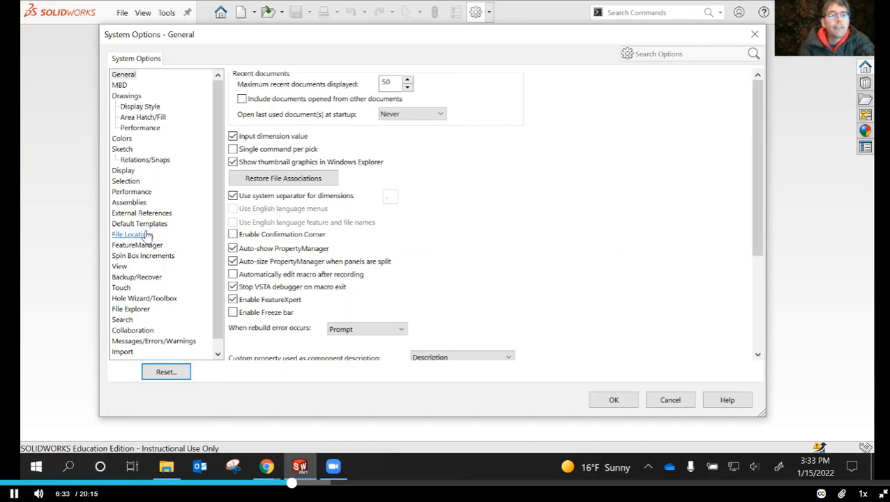
left_click(133, 234)
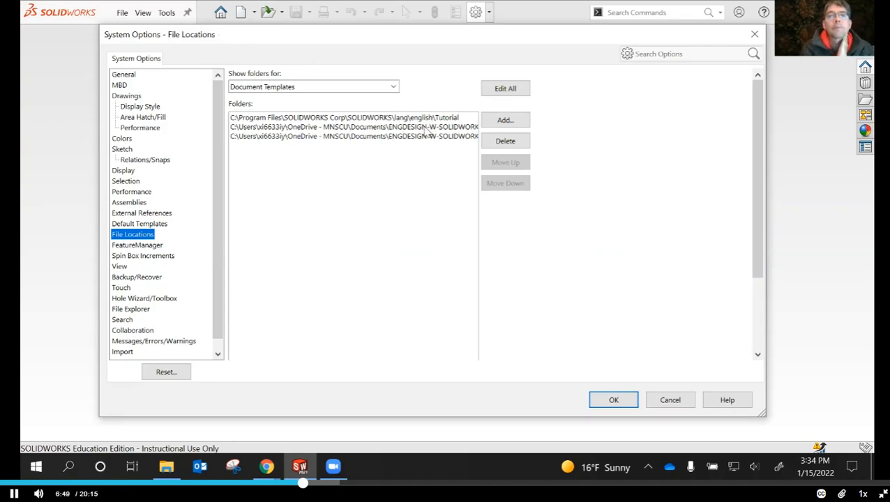
Step: Review the current and new paths in the table of all file locations, and save the table
left_click(510, 91)
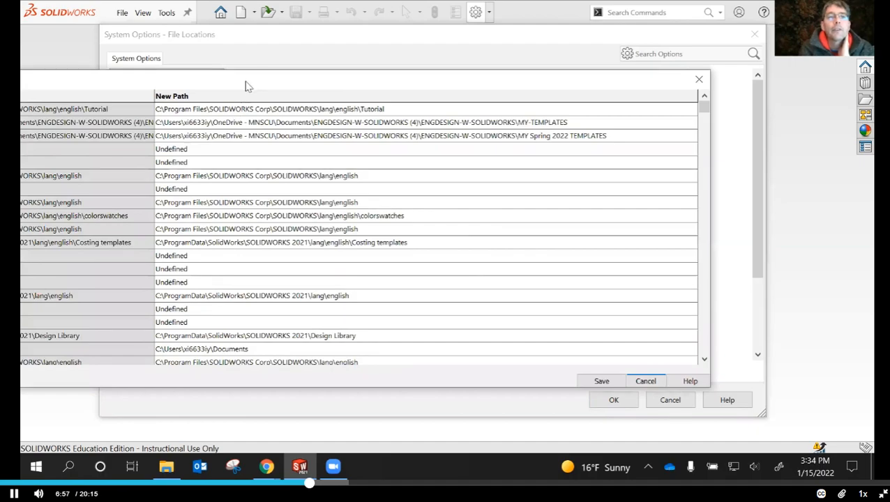
left_click_drag(200, 72, 683, 60)
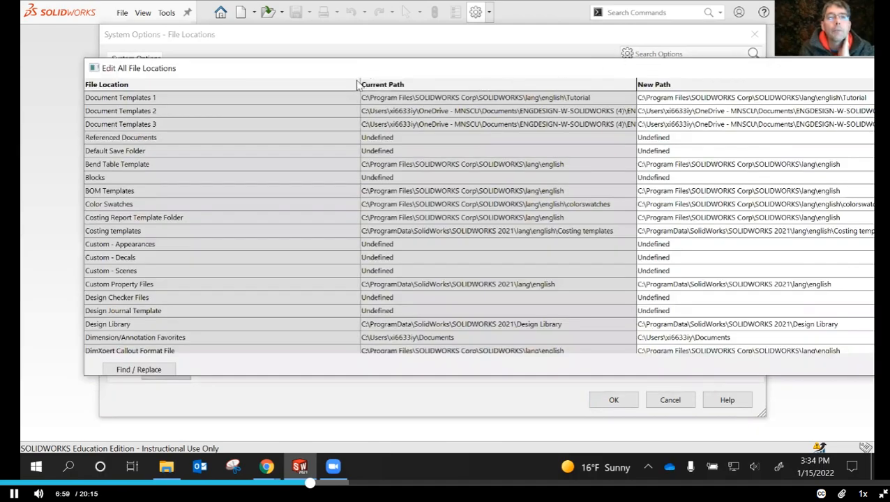
left_click_drag(361, 84, 192, 81)
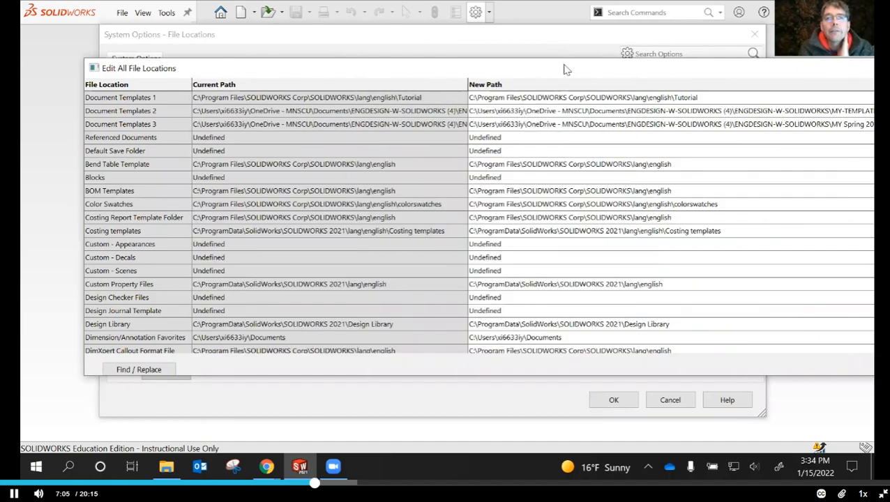
left_click_drag(558, 70, 504, 69)
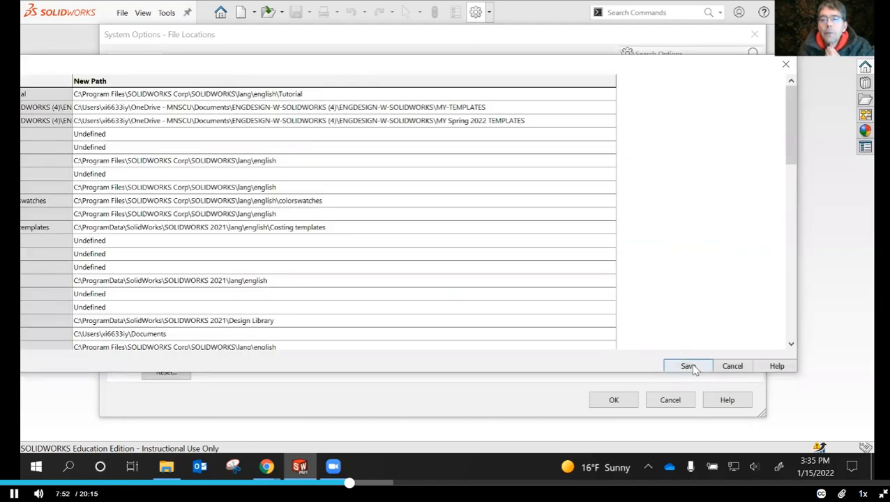
left_click(689, 367)
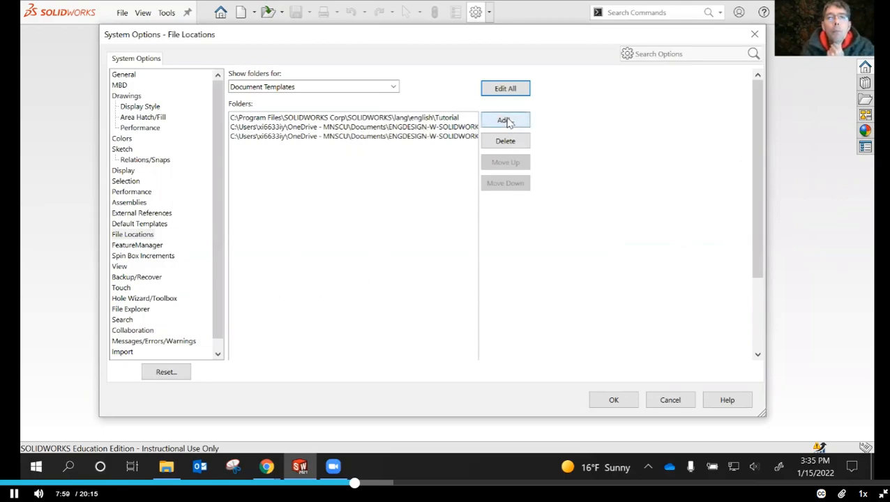
Step: Add the MY Spring 2022 TEMPLATES folder from Documents, inside 2022_Spring_ENGDESIGN-W-SOLIDWORKS 1250-55, to the Document Templates file locations
left_click(507, 122)
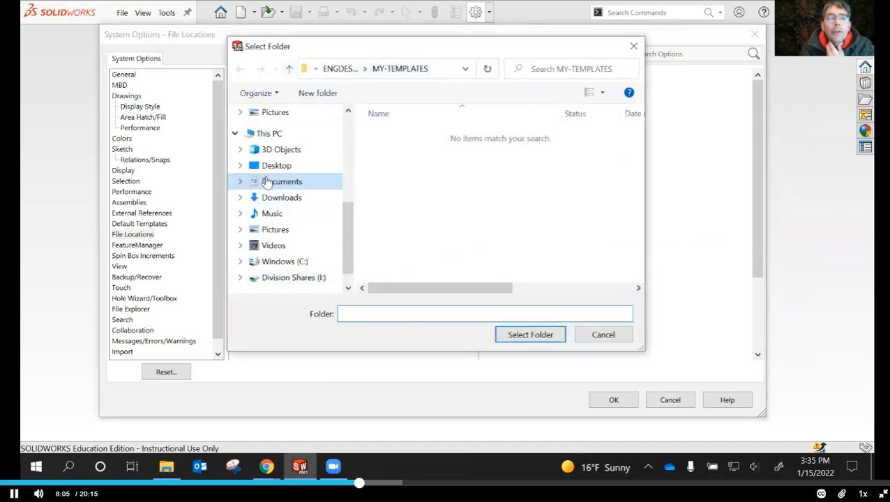
left_click(269, 183)
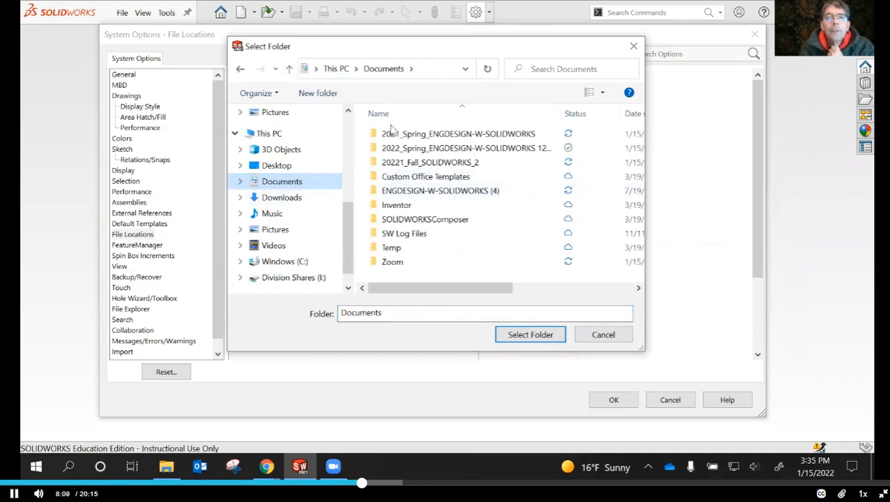
left_click(425, 152)
double_click(425, 150)
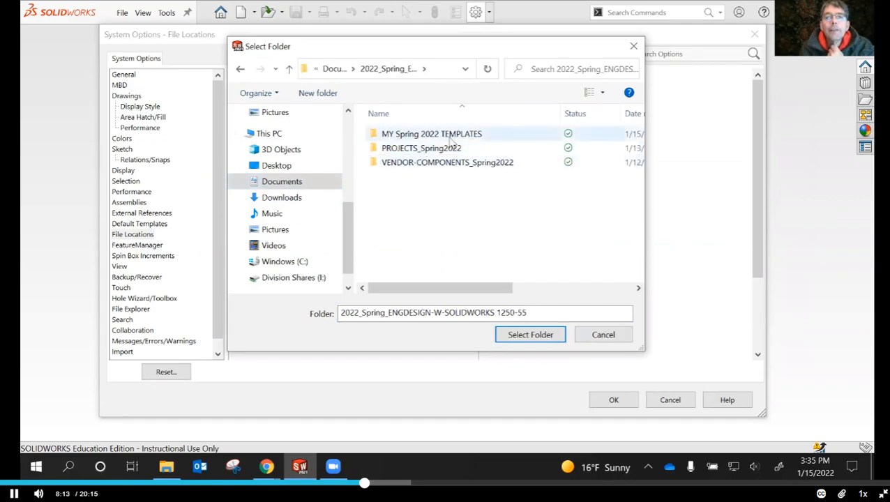
double_click(415, 135)
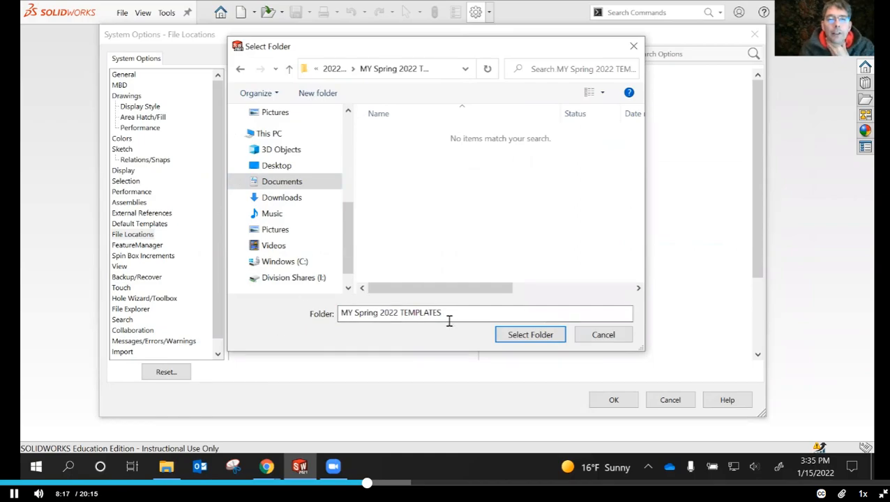
left_click(531, 336)
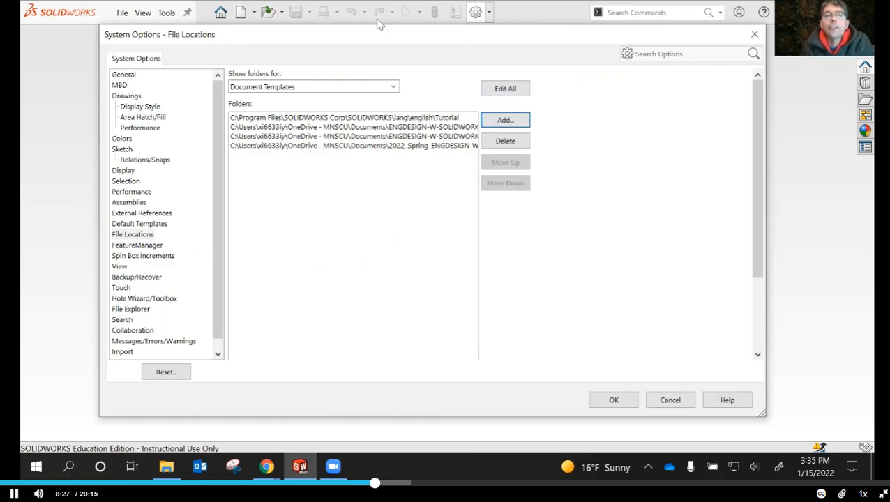
Step: Check the new template paths in the table of all file locations, save the table and accept the system options
left_click(505, 89)
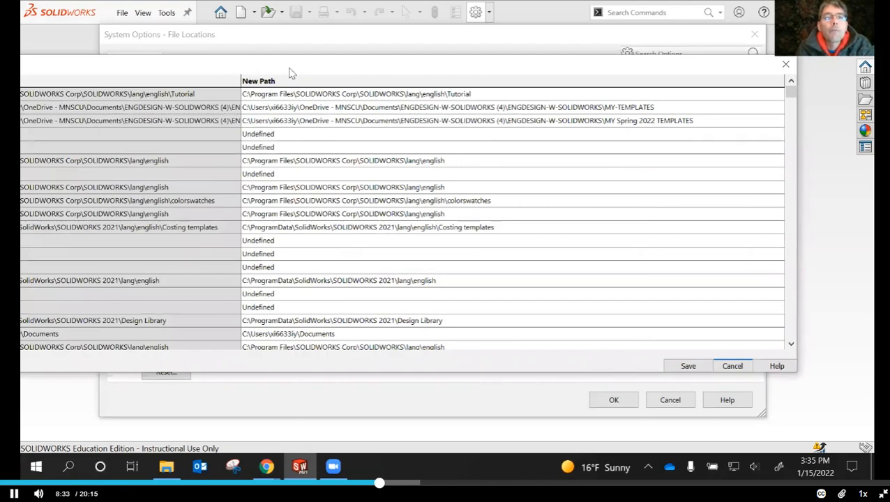
left_click_drag(291, 72, 253, 83)
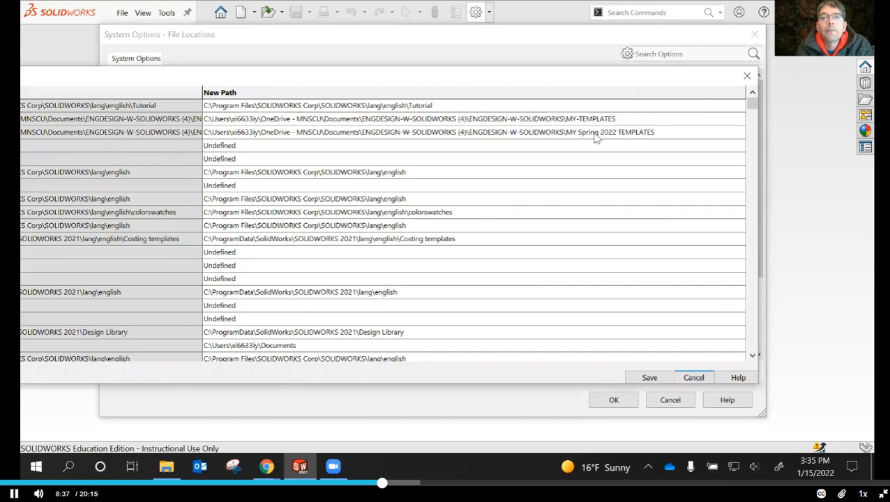
left_click(648, 377)
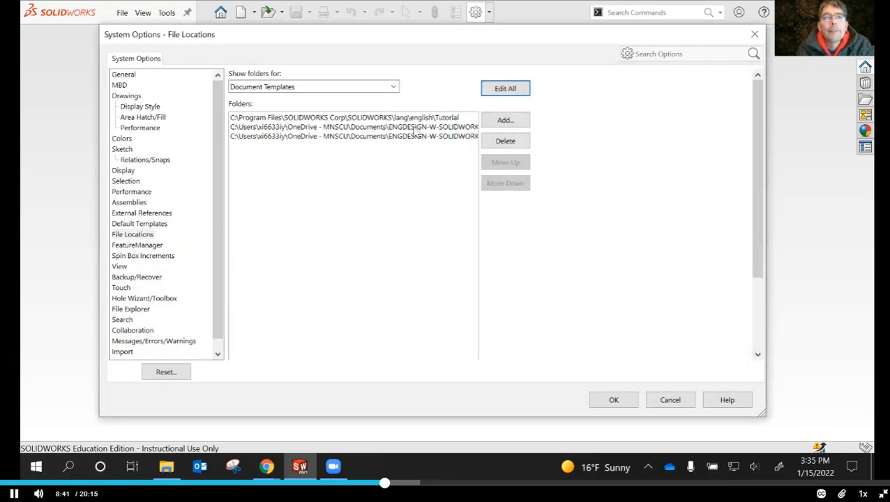
left_click(613, 401)
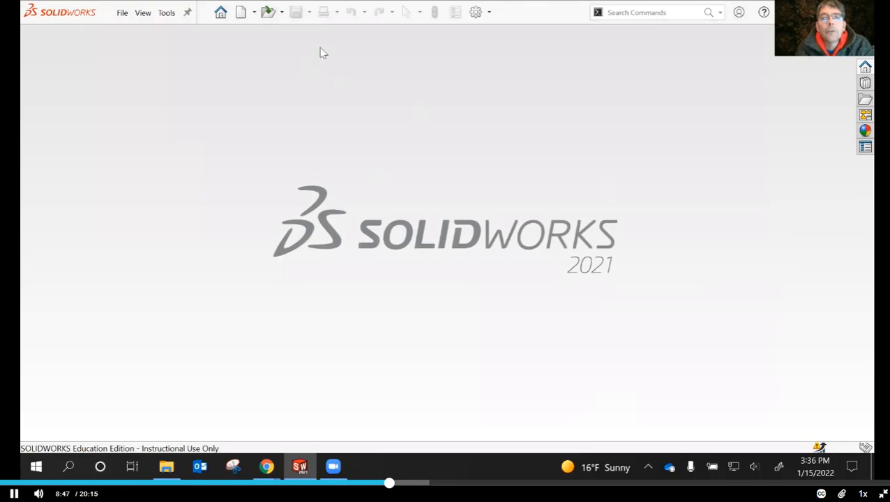
Step: Reopen the File Locations settings, recheck the Document Templates paths in the table of all locations, and save it
left_click(491, 13)
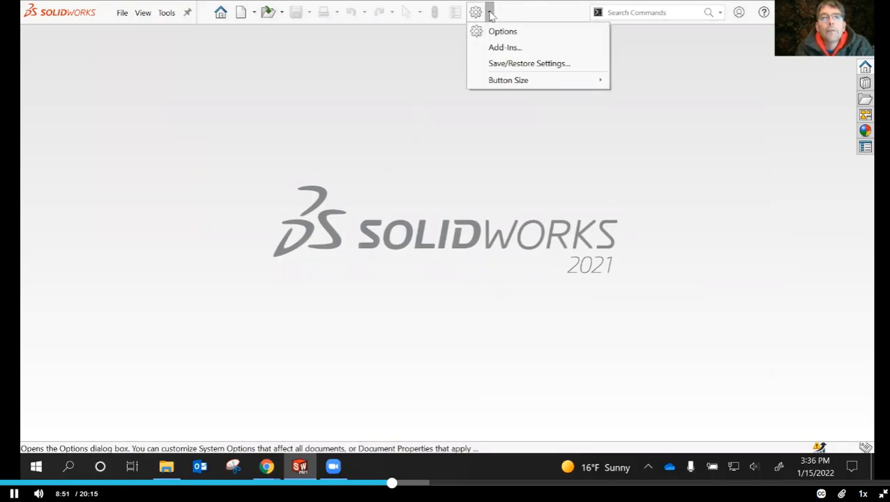
left_click(500, 31)
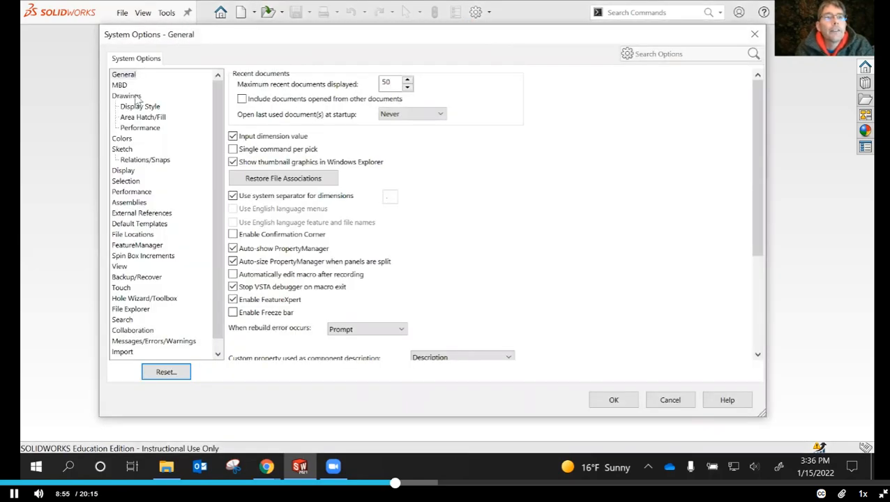
left_click(132, 238)
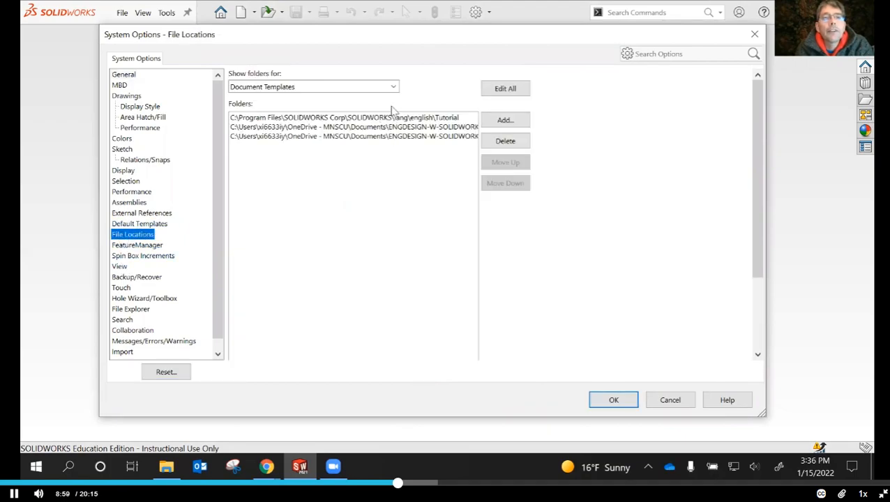
left_click(506, 89)
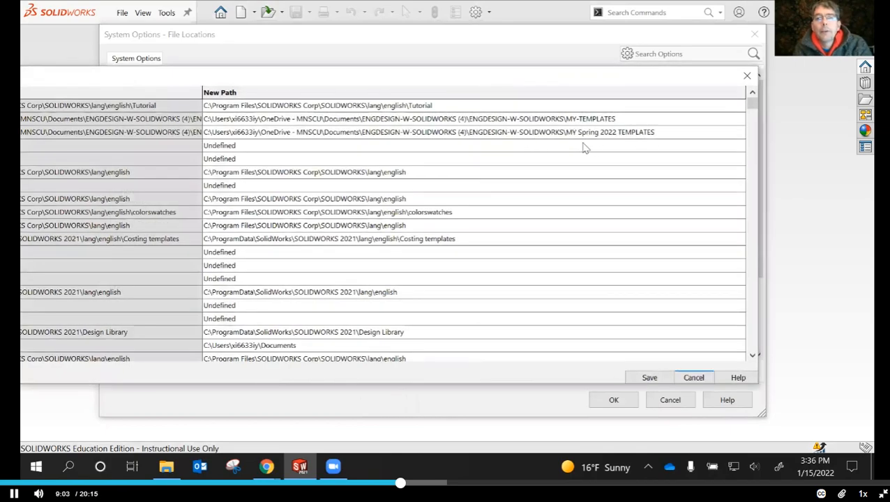
left_click(656, 380)
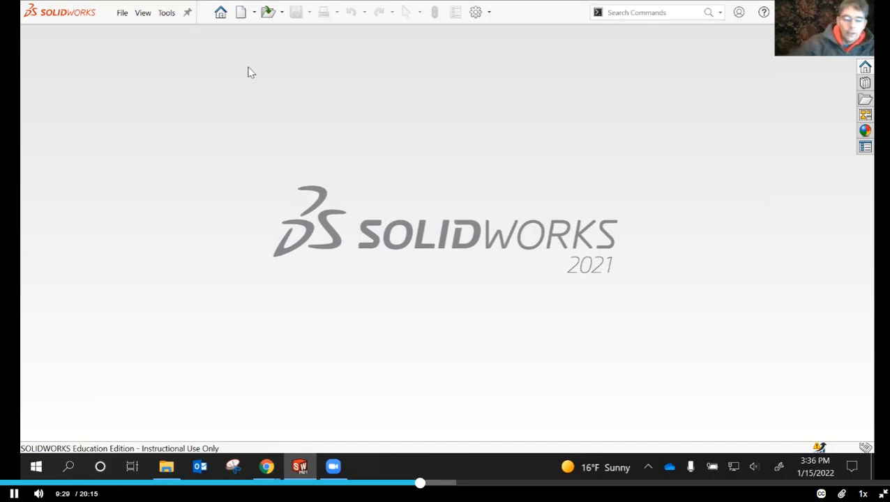
Step: Create a new part document from the part template in the Tutorial set
left_click(240, 13)
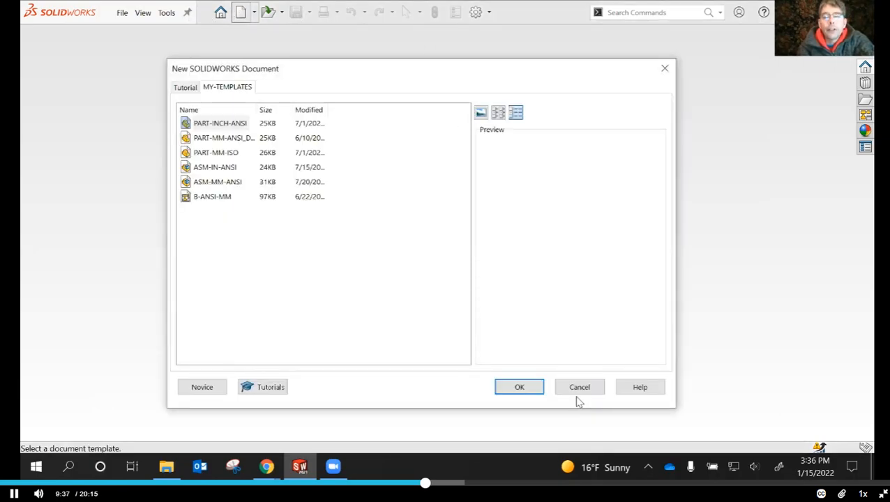
left_click(218, 124)
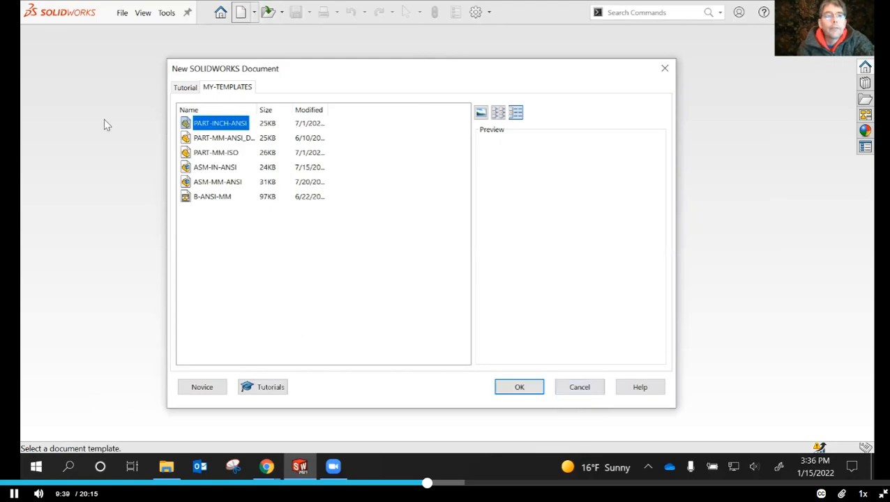
left_click(187, 88)
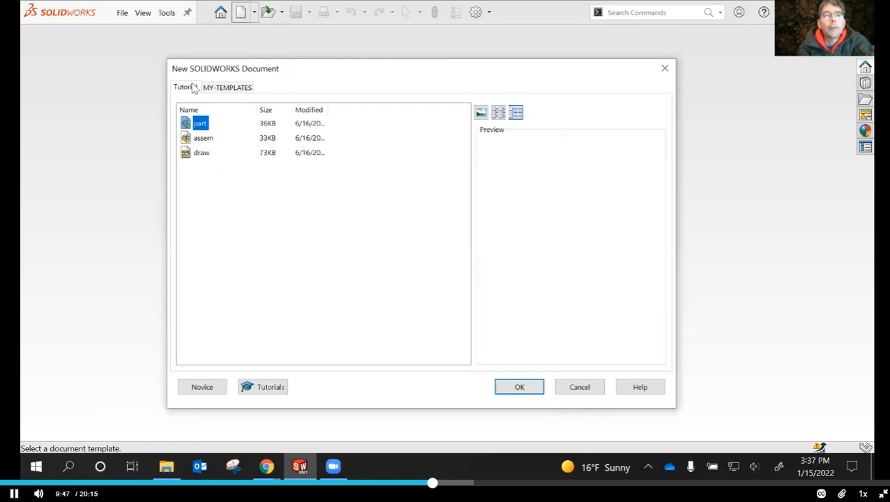
left_click(520, 389)
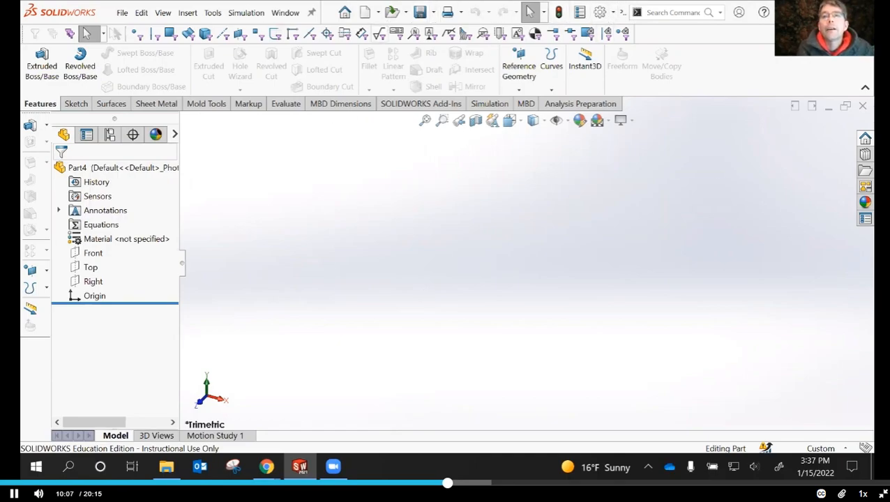
Step: Toggle the pinning of the main menu bar and leave it unpinned
left_click(312, 14)
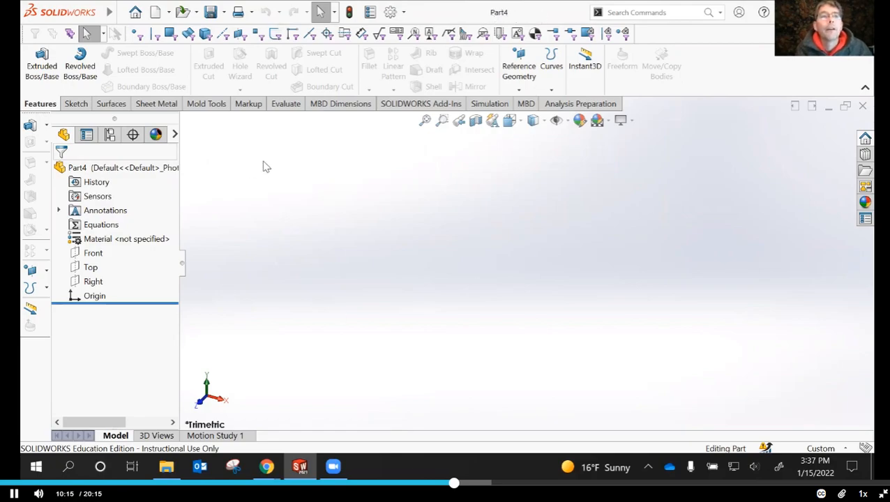
mouse_move(82, 13)
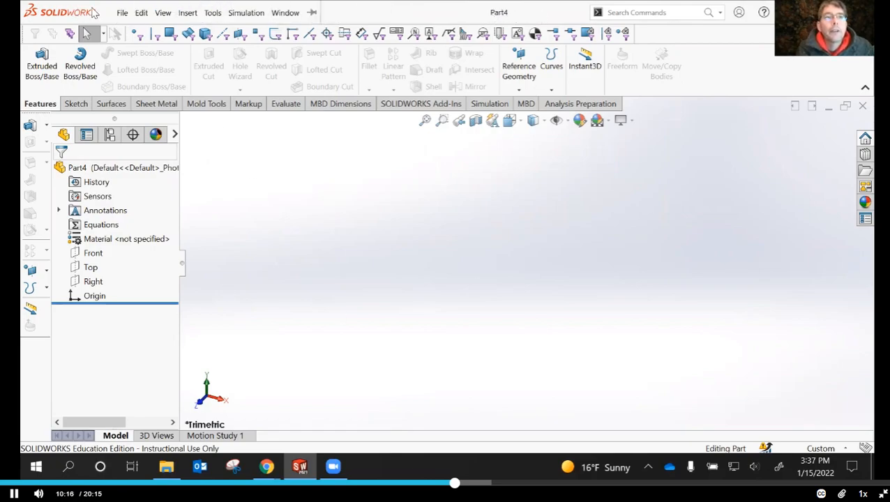
left_click(286, 13)
left_click(313, 13)
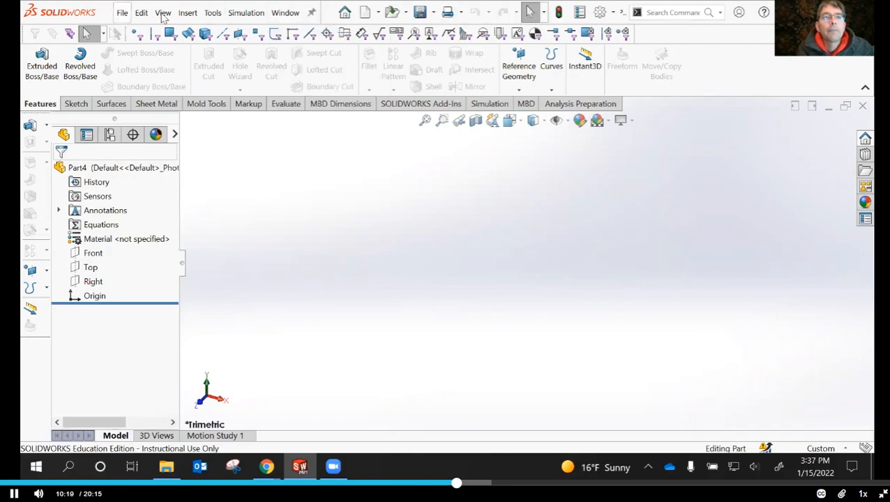
left_click(312, 14)
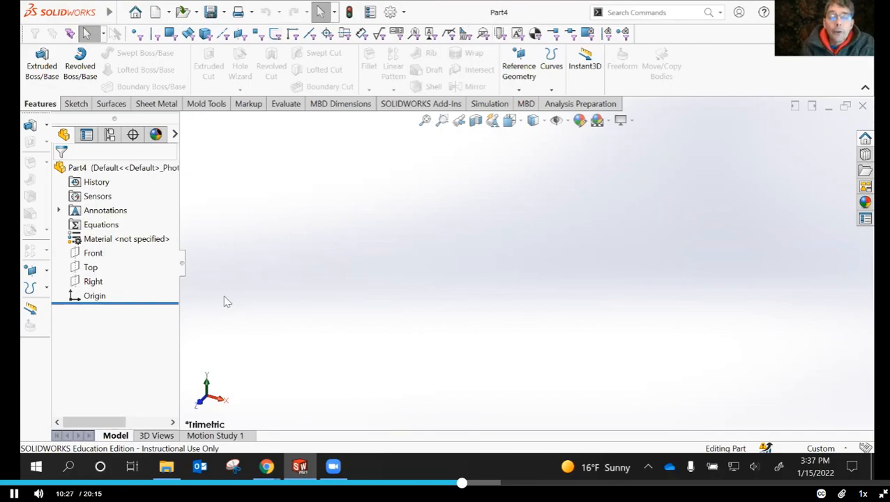
left_click(405, 12)
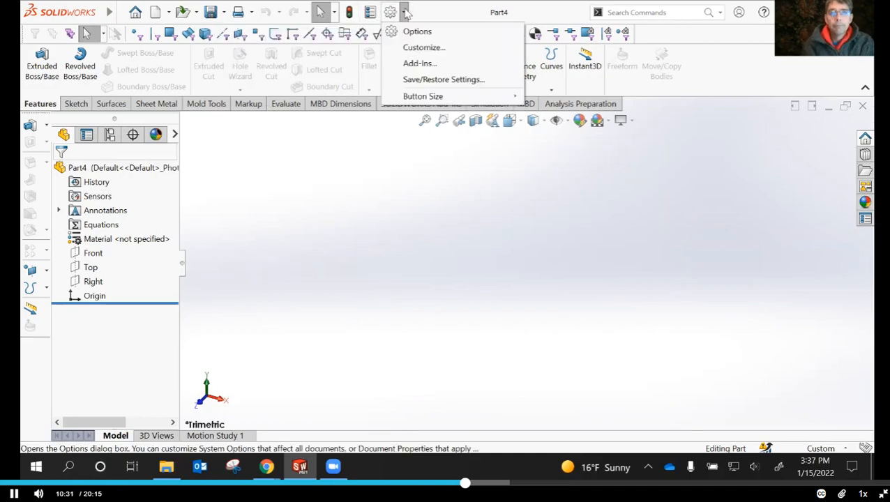
left_click(419, 31)
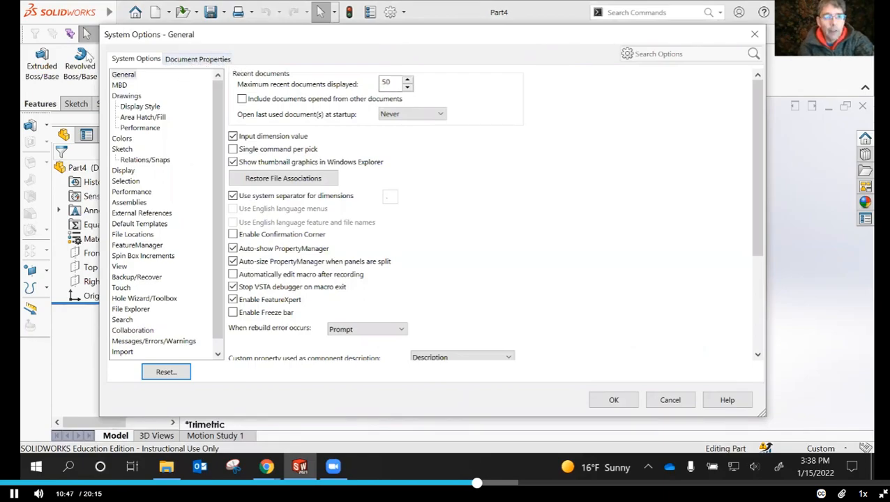
left_click(187, 62)
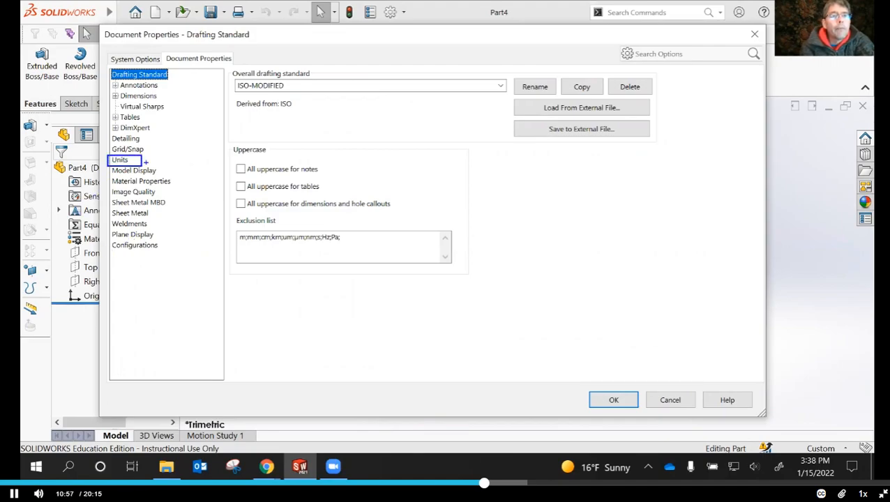
key("Escape")
key("Escape")
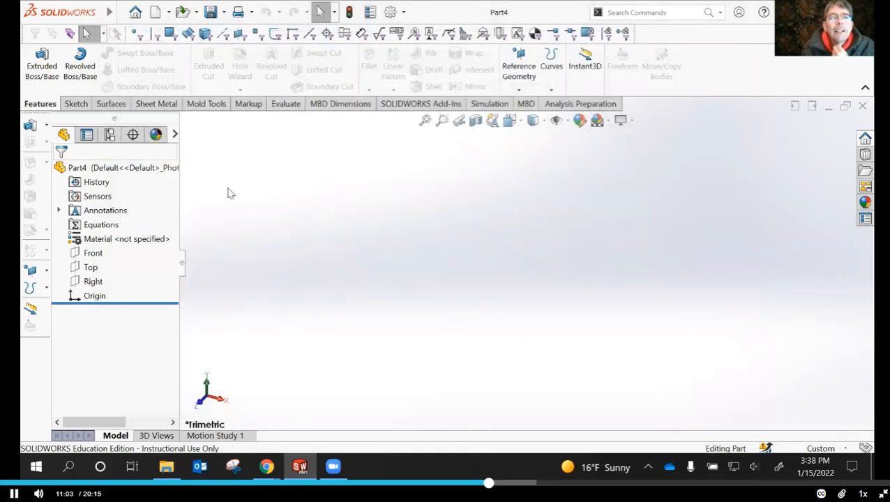
Step: Set the part's unit system to MMGS in the document properties, with basic length decimals of .12
left_click(406, 14)
left_click(416, 32)
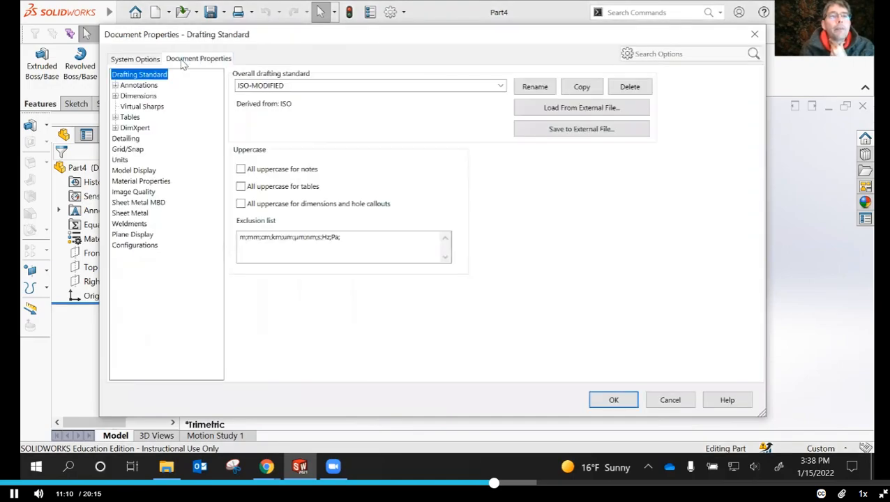
left_click(120, 160)
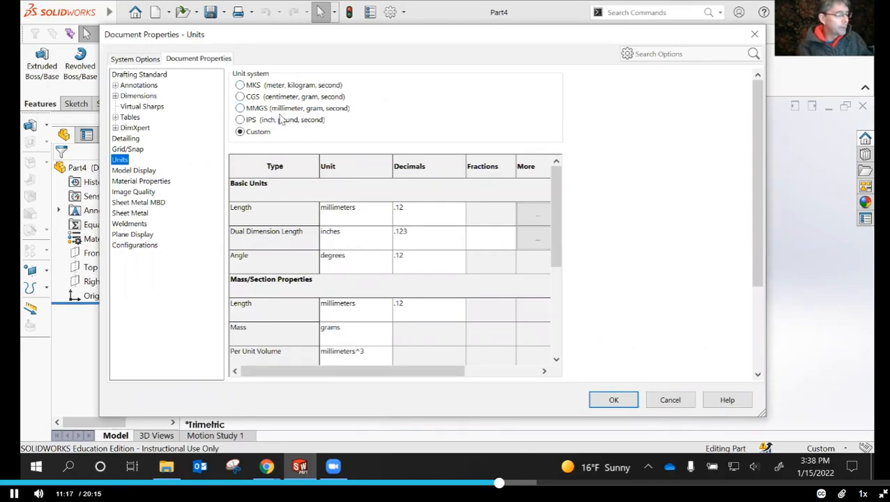
left_click(240, 109)
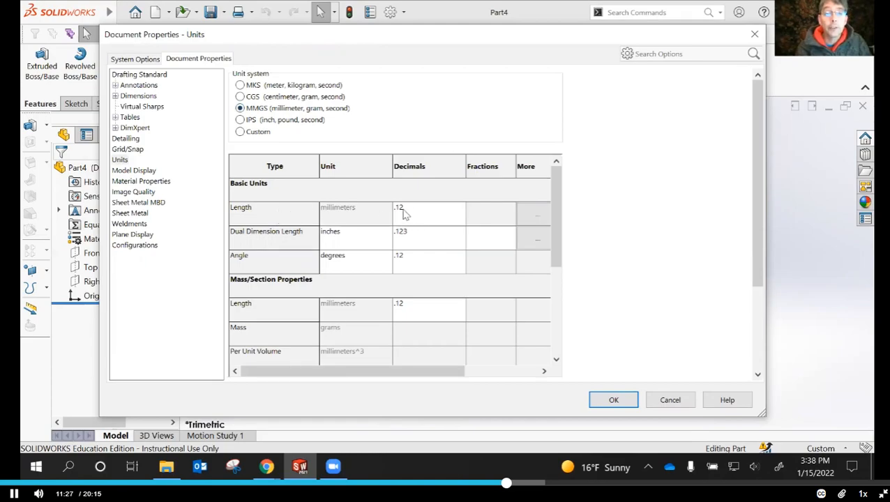
left_click(437, 213)
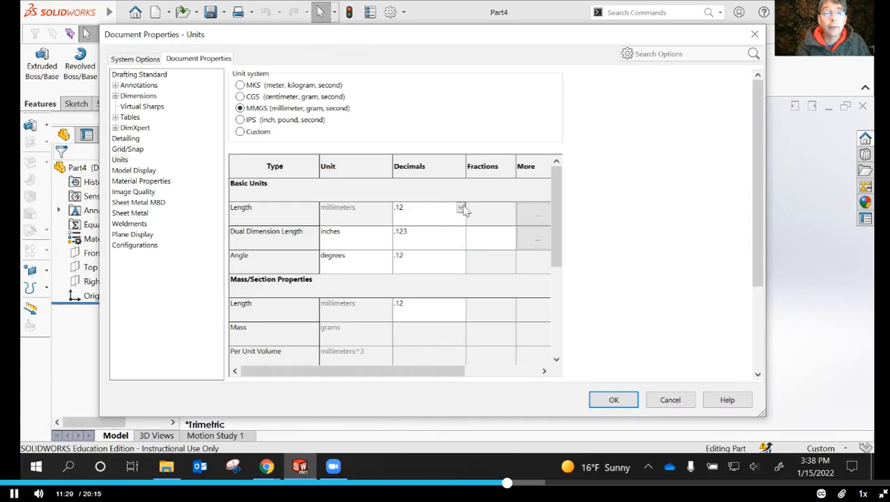
left_click(460, 209)
left_click(399, 231)
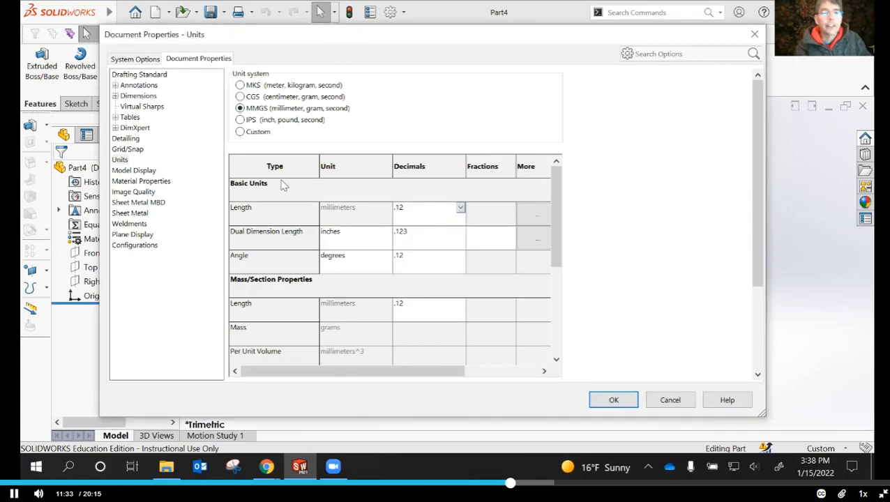
Step: Set the basic angle unit's decimals to None and apply the document properties
left_click(460, 256)
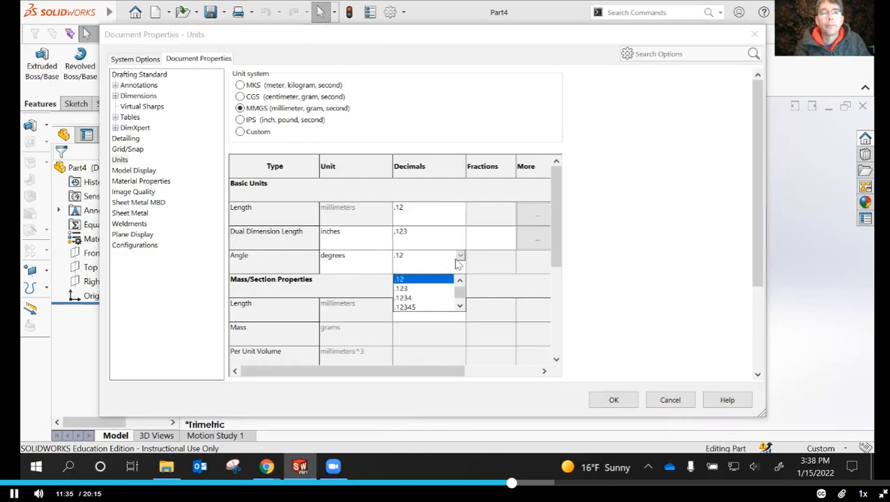
left_click(461, 256)
left_click(460, 257)
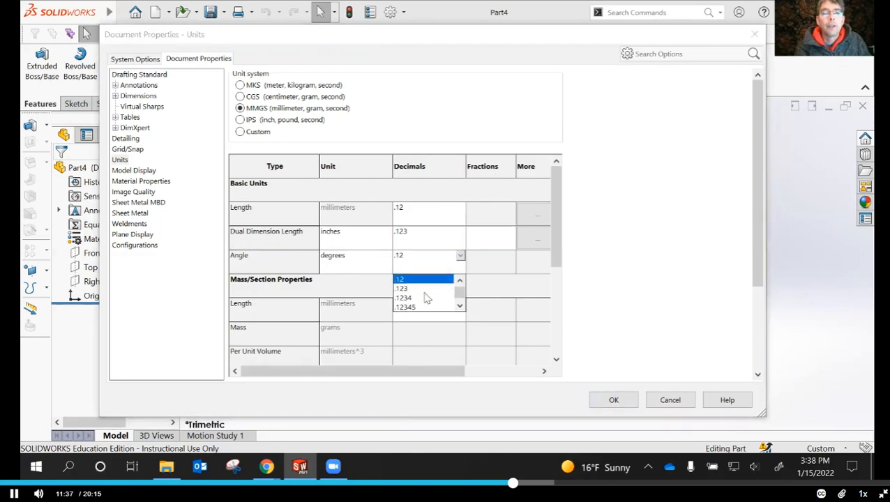
scroll(423, 294, "up", 1)
left_click(413, 279)
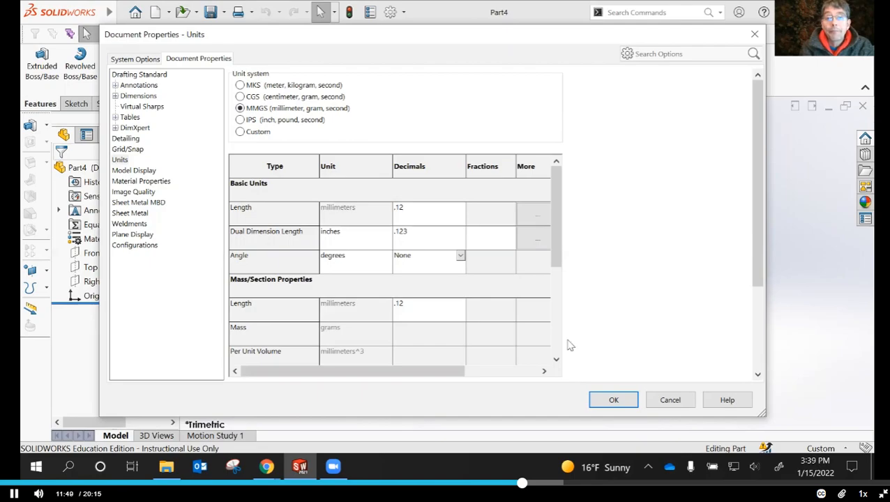
left_click(617, 400)
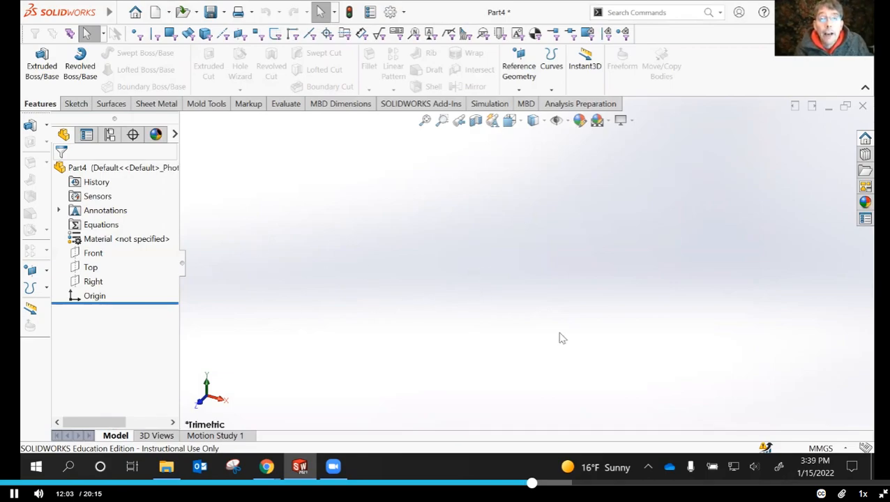
Step: Switch the overall drafting standard in the document properties to ANSI and finally to GB
left_click(404, 12)
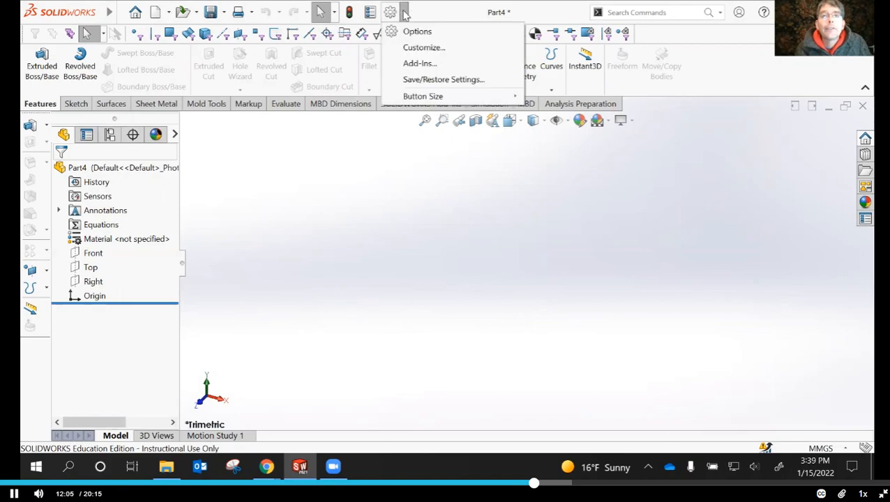
left_click(422, 33)
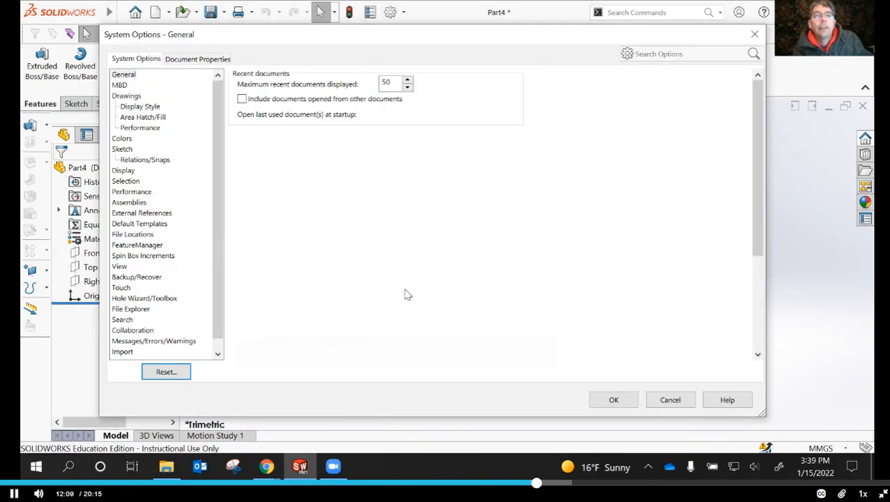
left_click(187, 60)
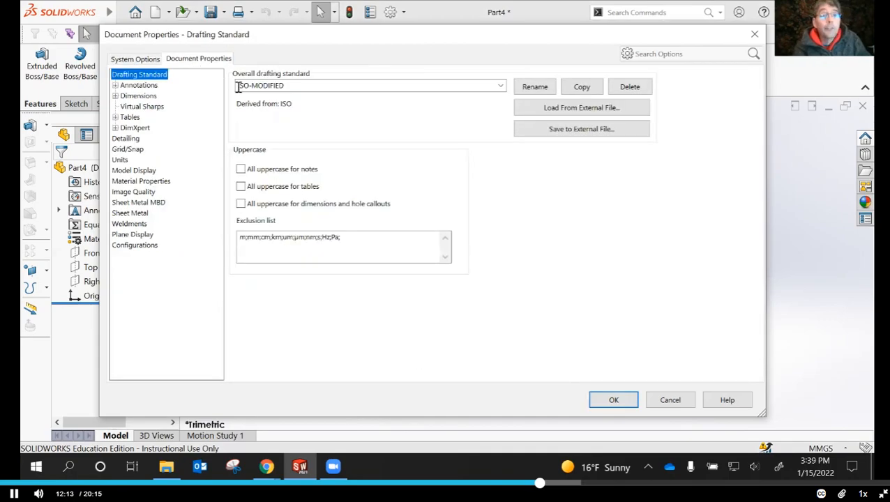
left_click(466, 85)
left_click(497, 86)
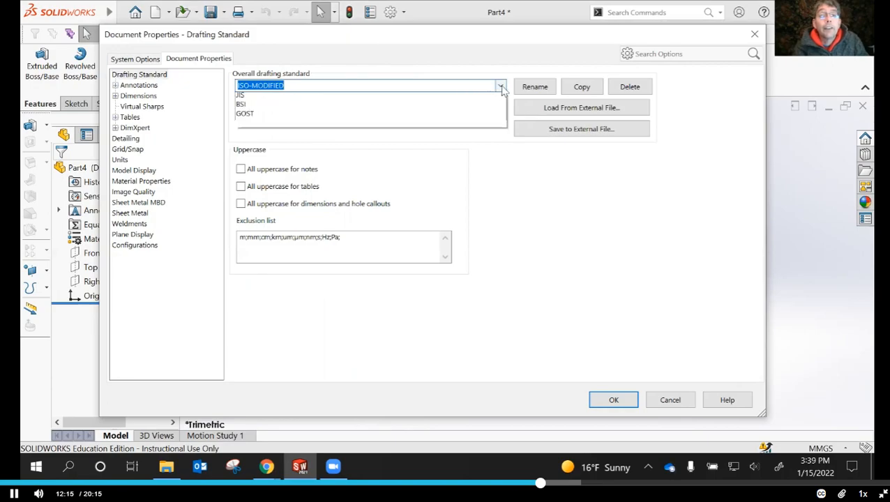
left_click(251, 108)
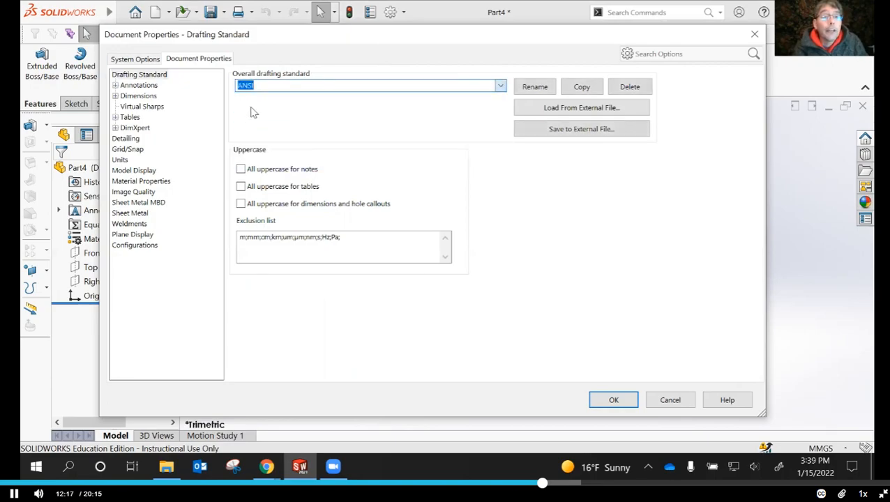
left_click(500, 86)
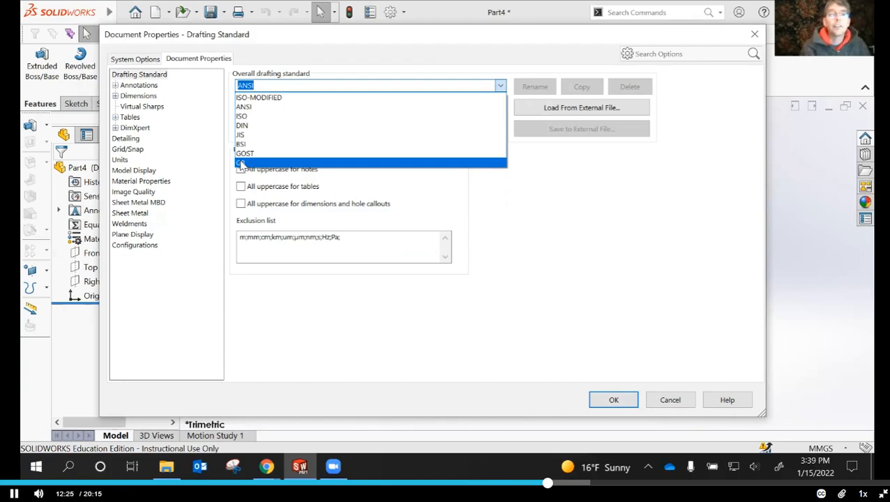
left_click(240, 163)
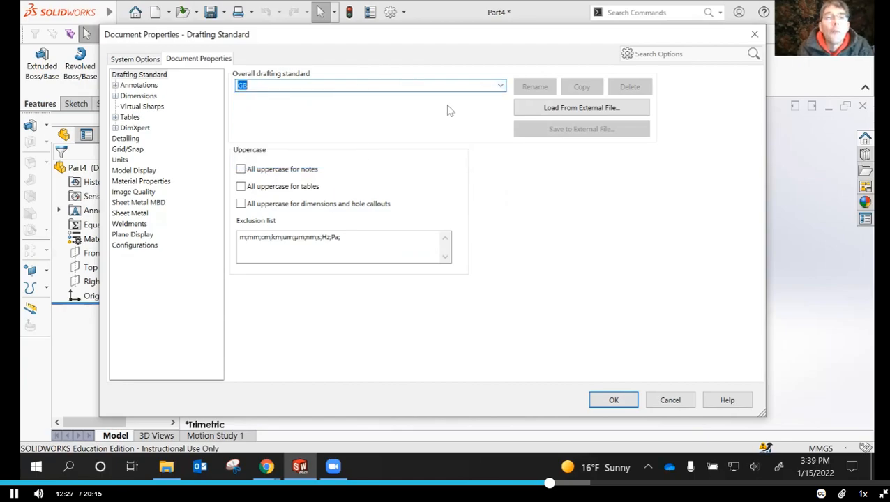
Step: Change the part's unit system to CGS and set the basic length decimals to None
left_click(120, 160)
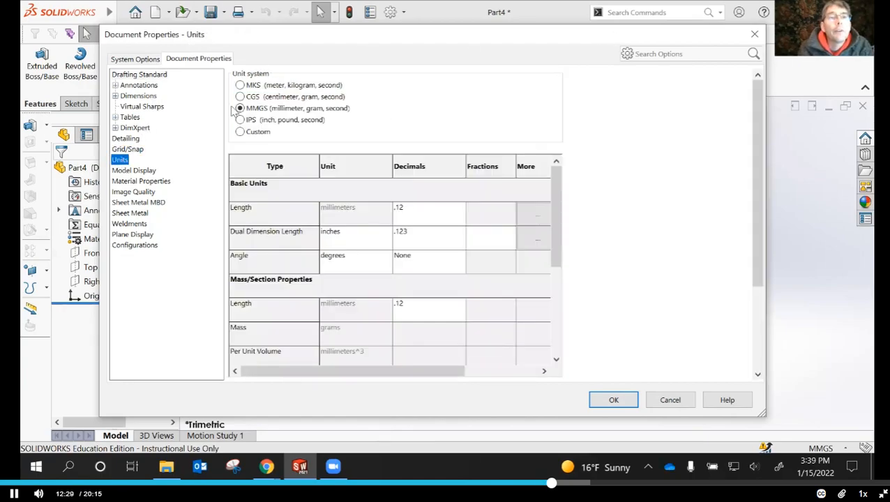
left_click(239, 97)
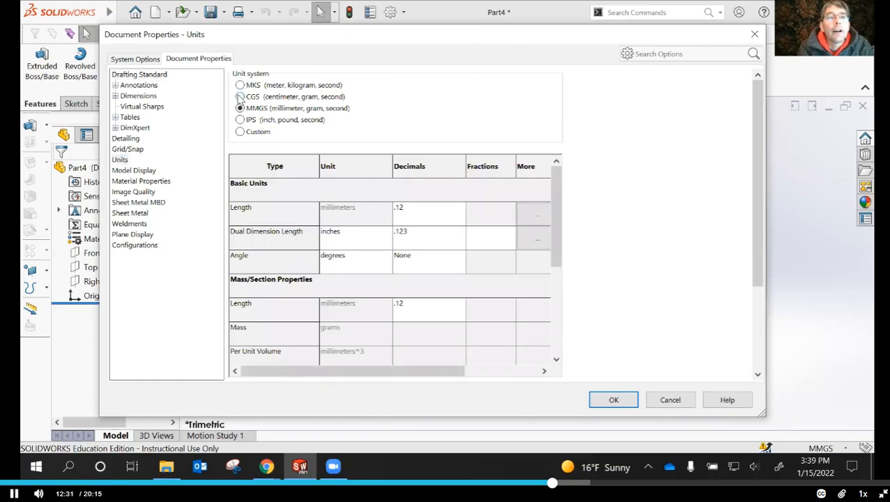
left_click(454, 218)
left_click(460, 208)
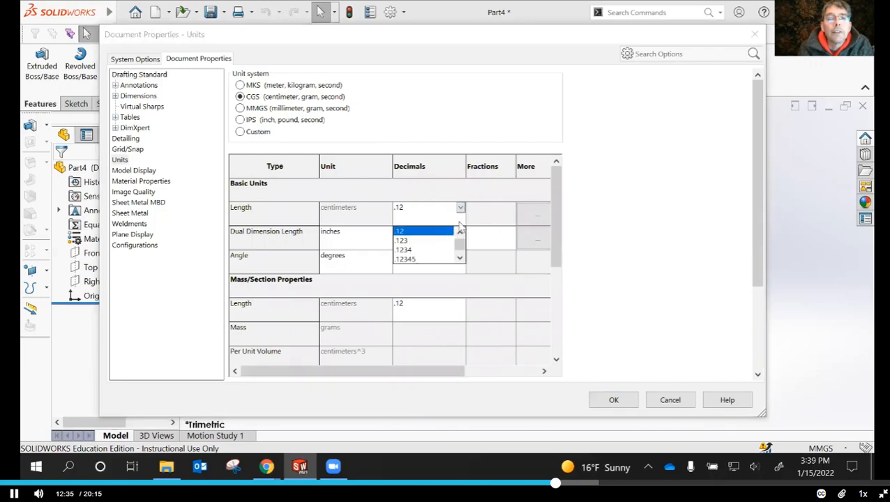
scroll(462, 239, "up", 1)
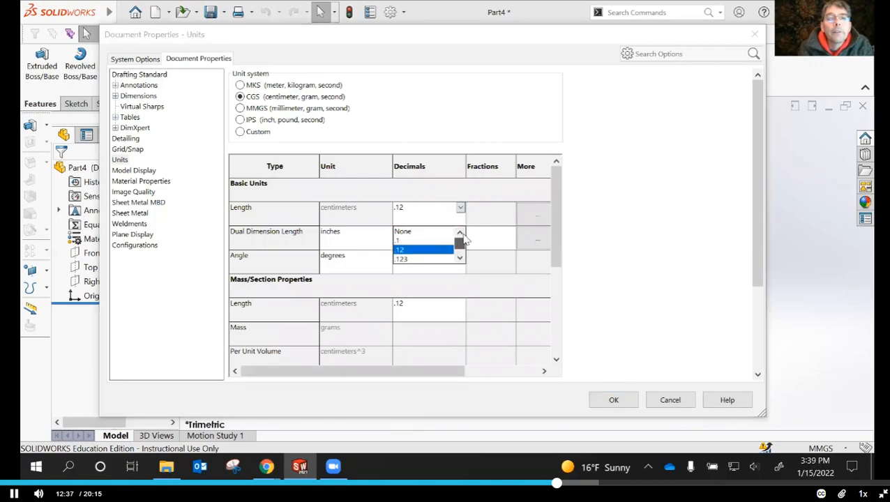
left_click(405, 232)
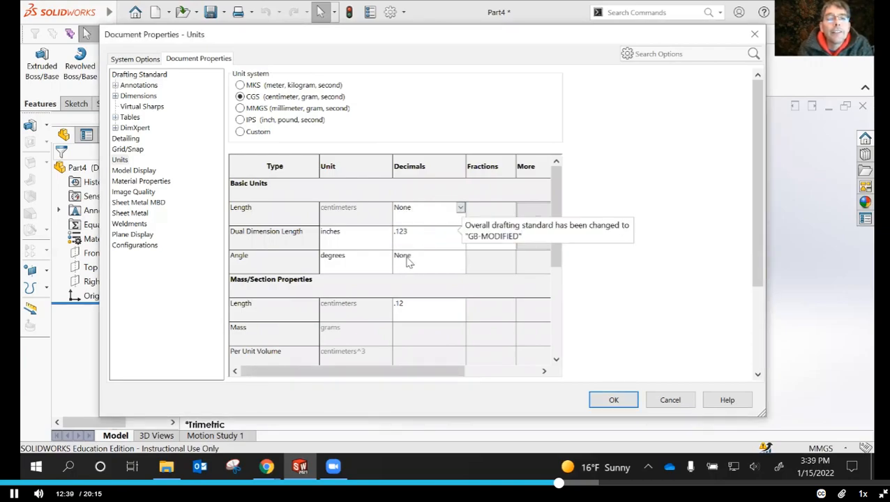
Step: Set the basic angle decimals to .12345678 and apply the document properties
left_click(408, 258)
left_click(461, 255)
scroll(460, 307, "down", 2)
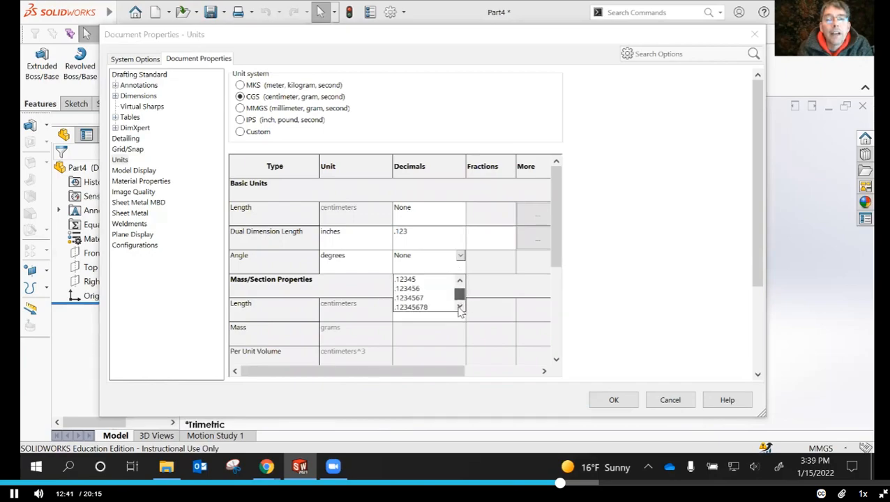
left_click(422, 307)
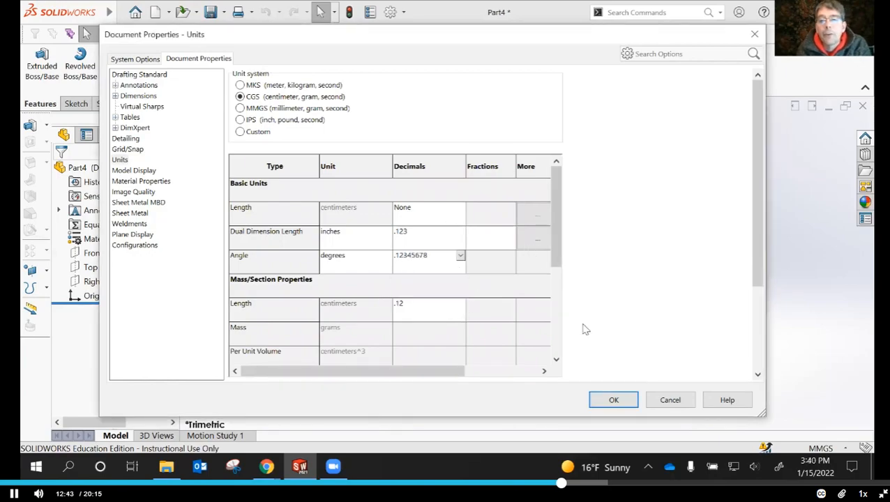
left_click(614, 400)
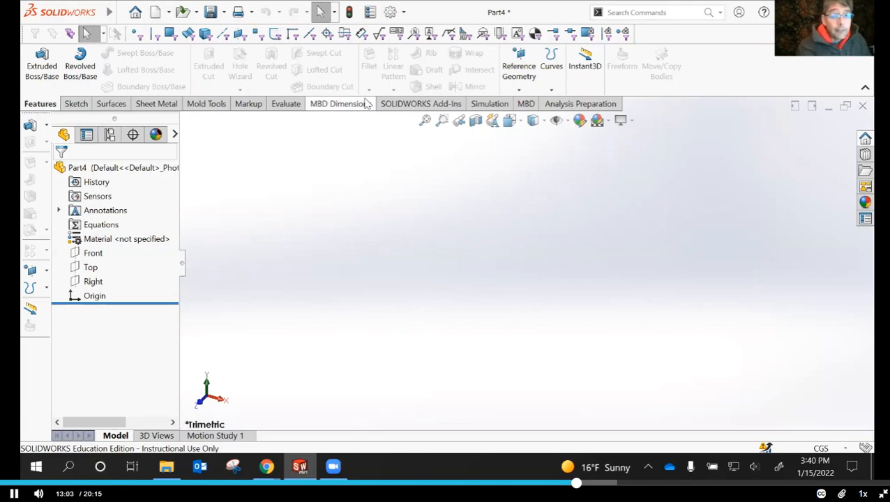
Step: Start saving the part under a new name and look through the available file types, keeping SOLIDWORKS Part
left_click(224, 12)
left_click(236, 46)
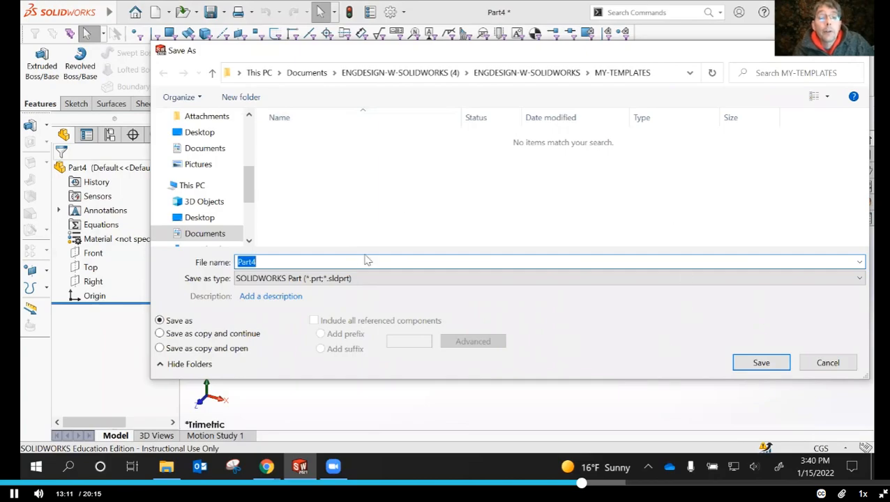
left_click(313, 279)
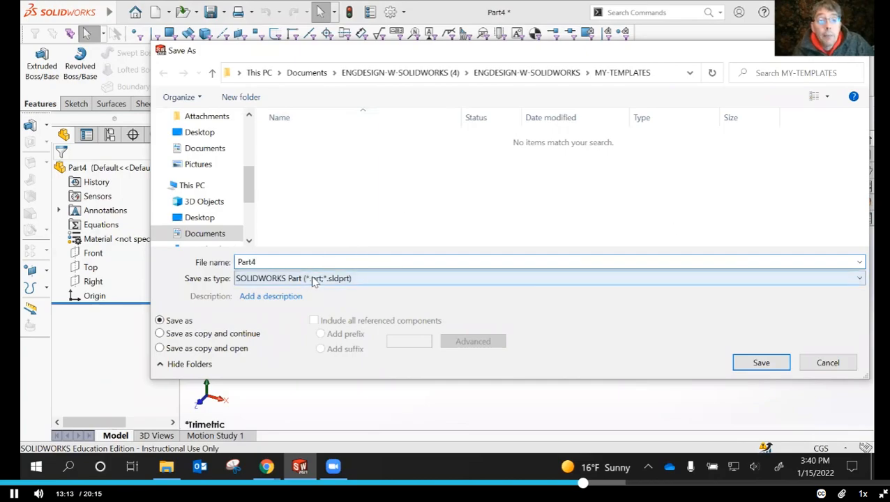
left_click(313, 279)
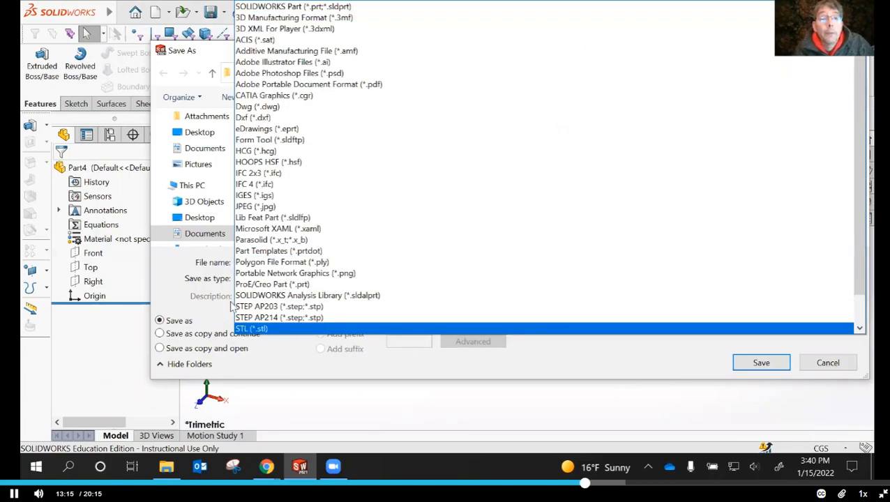
left_click(618, 368)
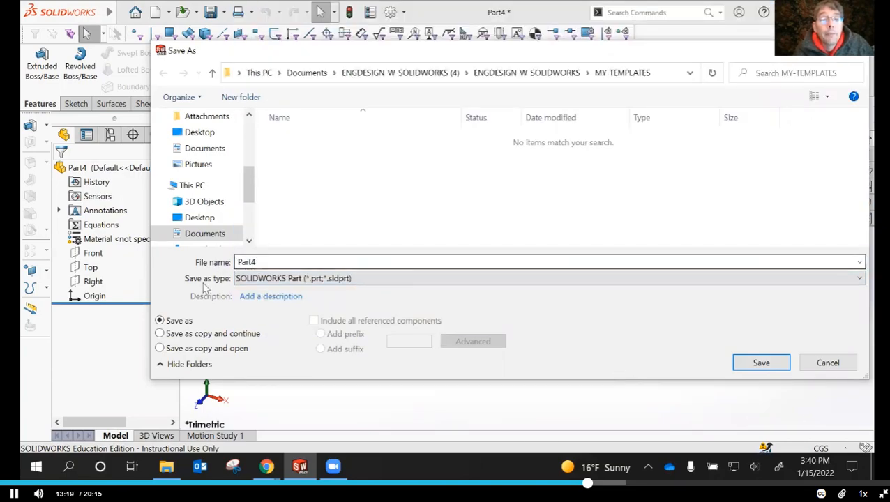
left_click(252, 262)
double_click(253, 262)
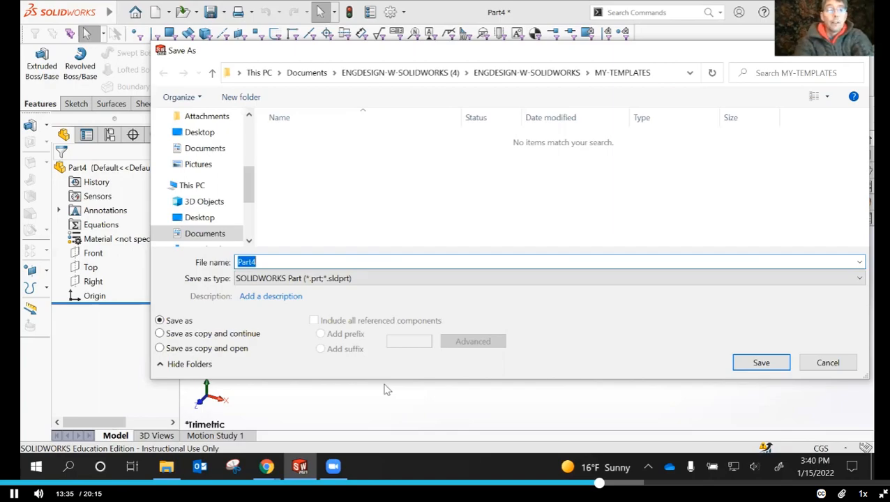
type("Part MM an")
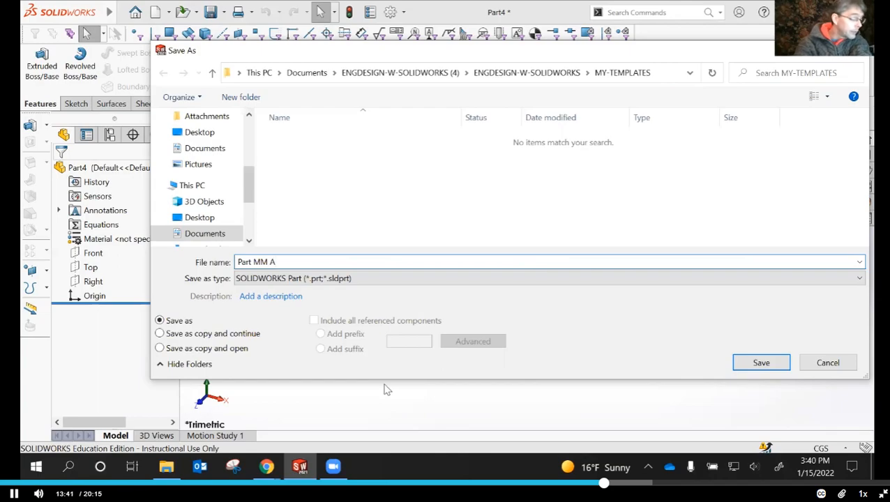
key("BackSpace")
key("BackSpace")
key("BackSpace")
key("BackSpace")
key("BackSpace")
key("BackSpace")
key("BackSpace")
key("BackSpace")
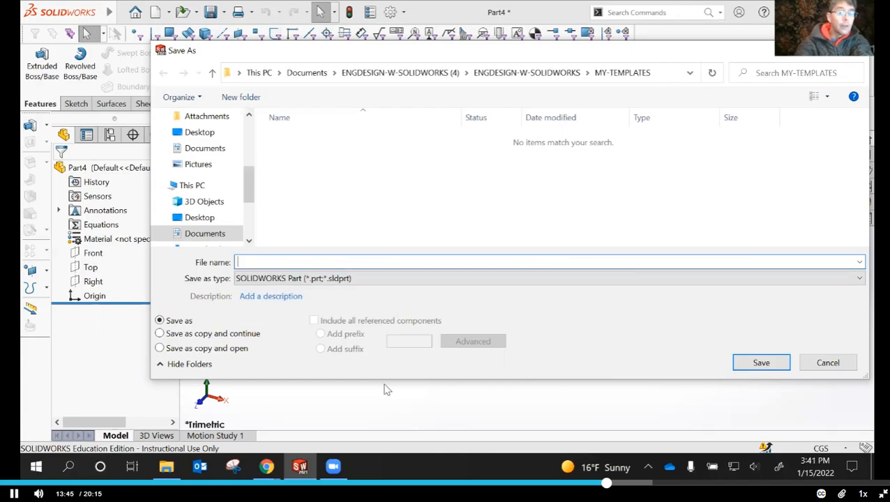
Step: Enter PART-MM-ANSI_DavesFave as the file name for the saved part
type("PART")
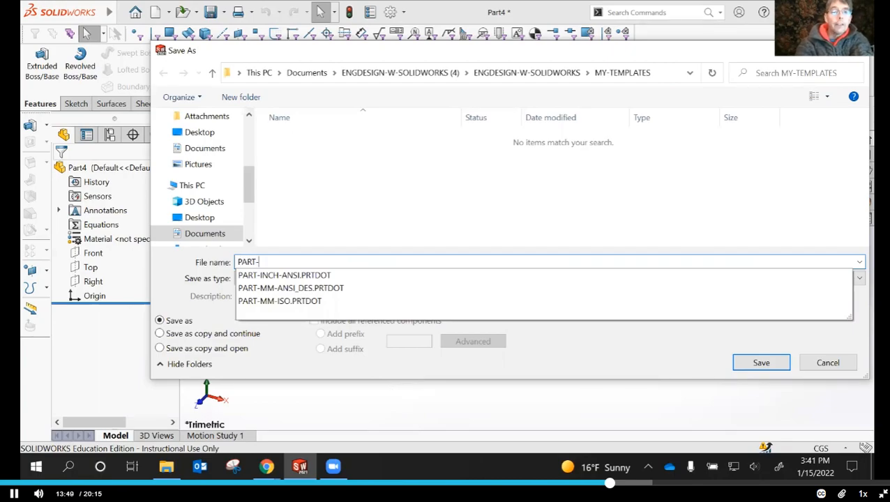
type("-MM")
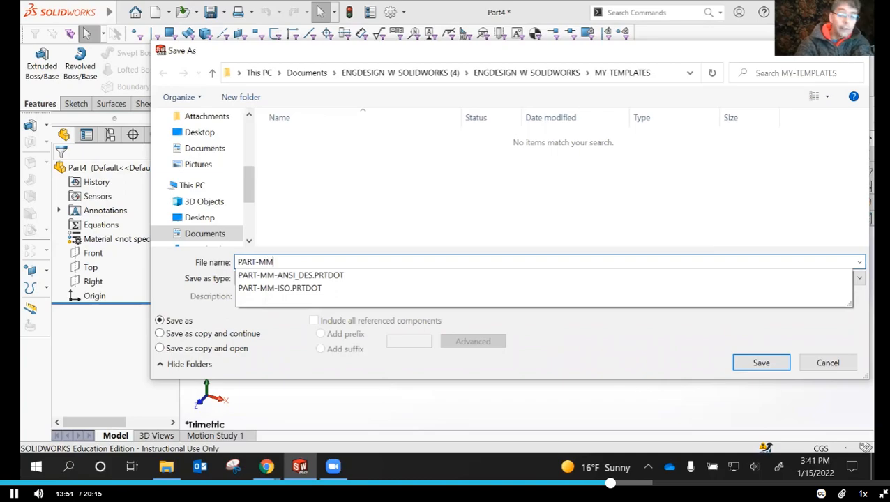
type("-ANSI")
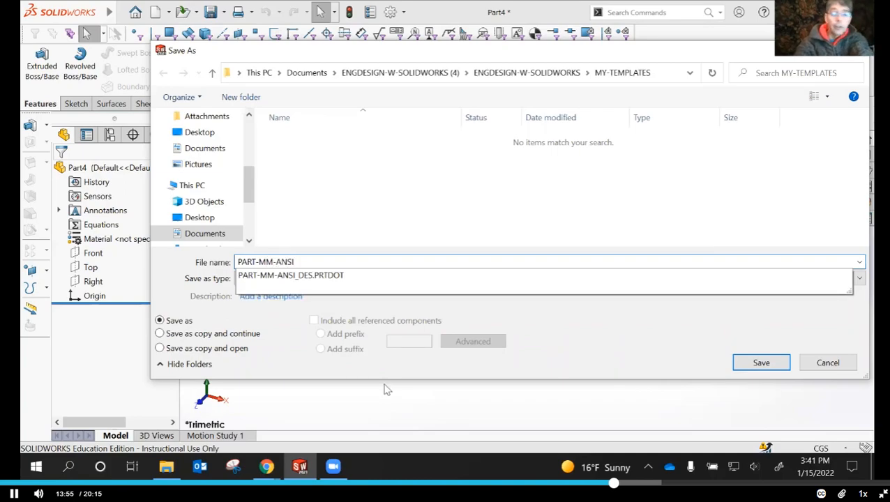
type("_dA")
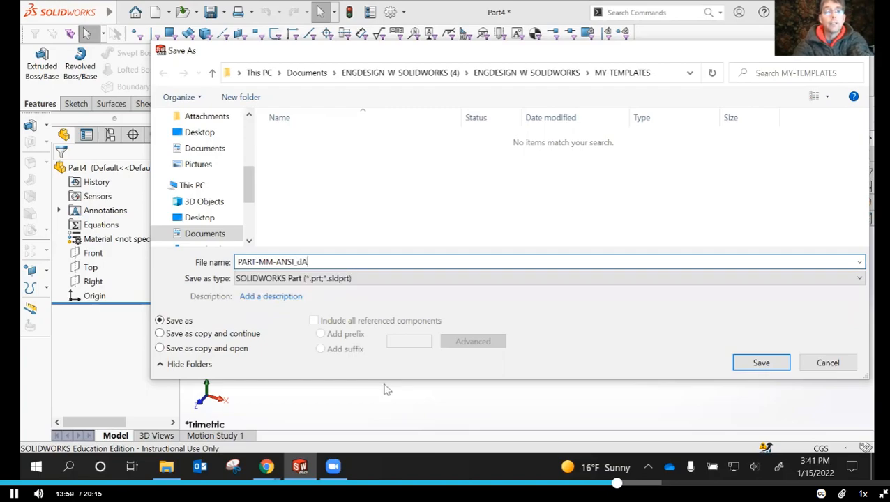
key("BackSpace")
type("DavesFave")
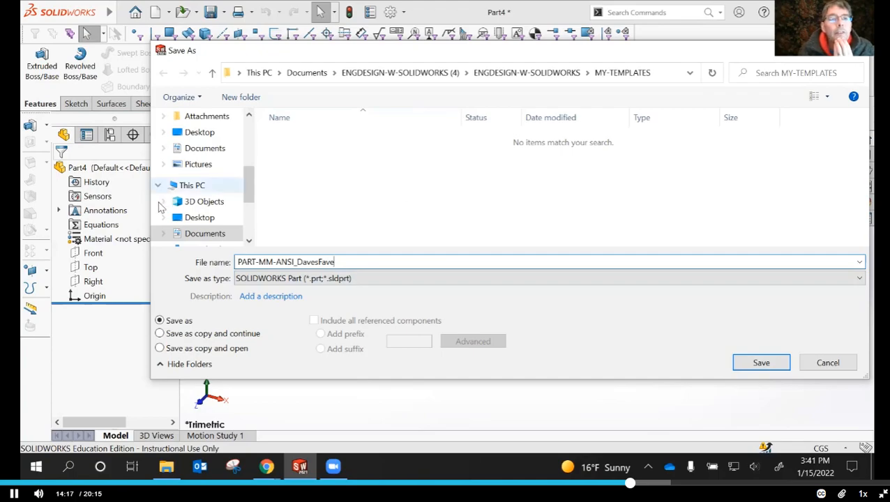
Step: Look inside the 2022_Spring_ENGDESIGN-W-SOLIDWORKS 1250-55 folder as a possible save location and return to Documents
left_click(199, 150)
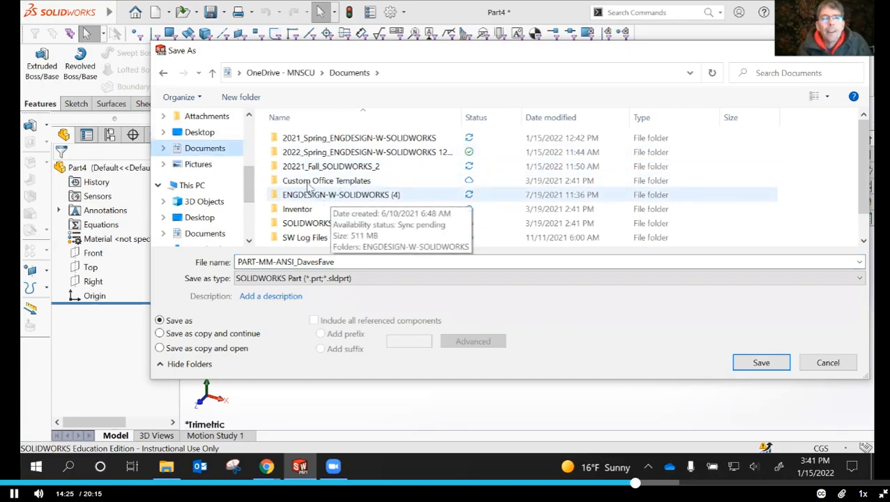
double_click(322, 155)
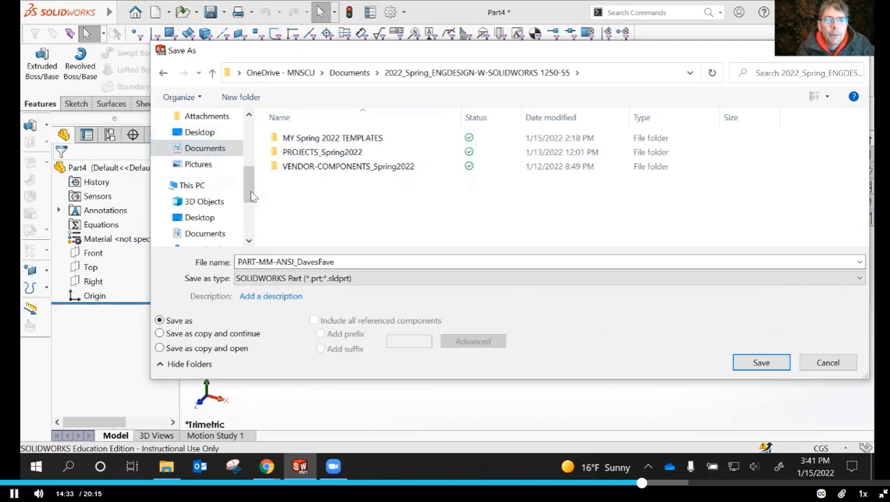
left_click(207, 153)
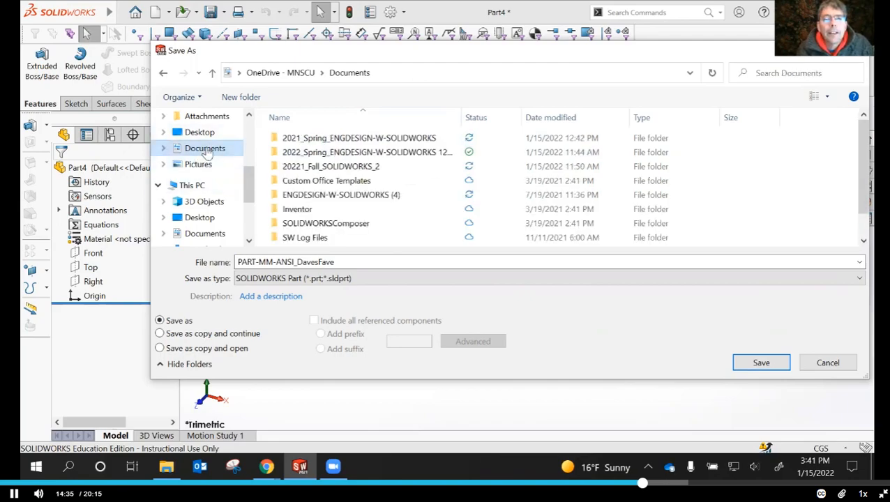
Step: Save the part in the MY-TEMPLATES folder inside ENGDESIGN-W-SOLIDWORKS (4) > ENGDESIGN-W-SOLIDWORKS
left_click(340, 198)
double_click(340, 197)
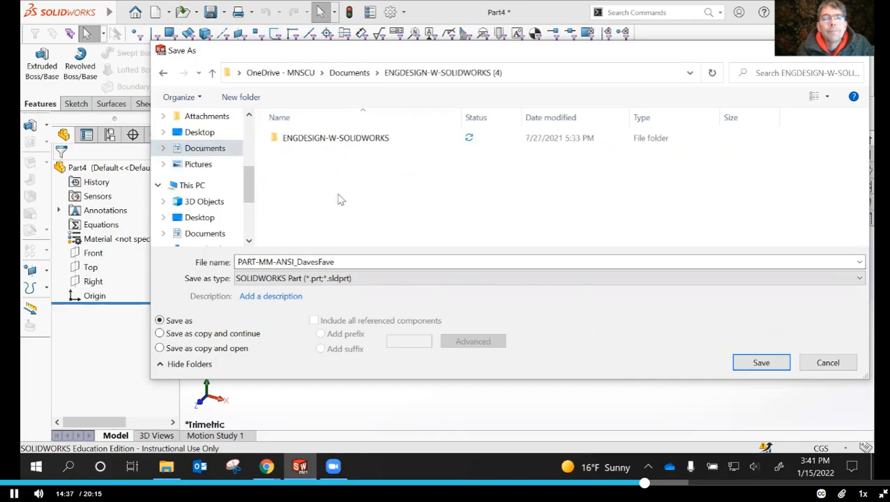
double_click(342, 143)
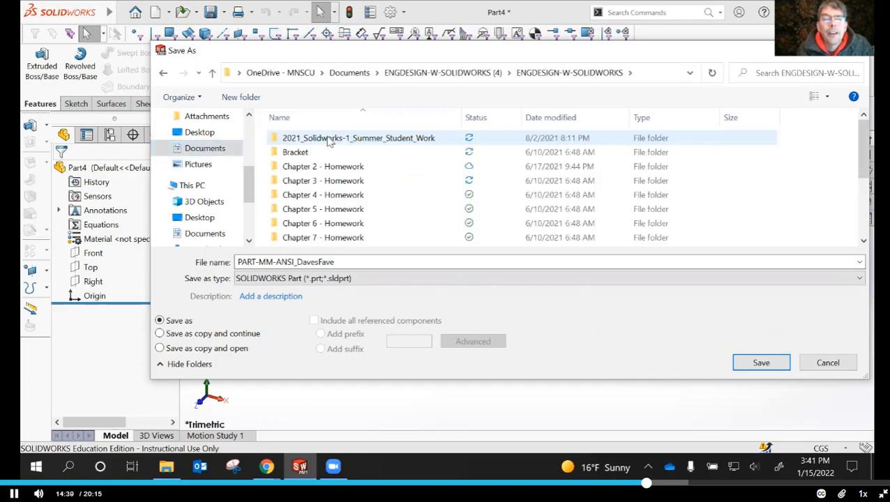
scroll(341, 198, "down", 3)
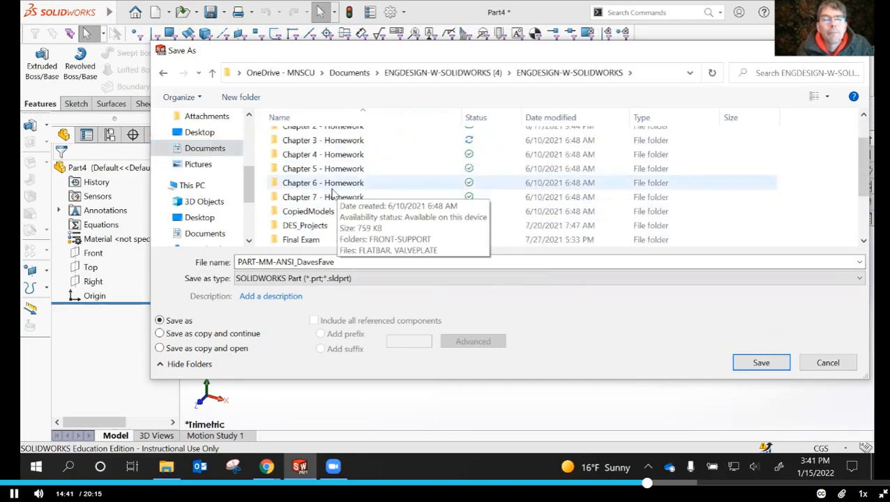
double_click(313, 212)
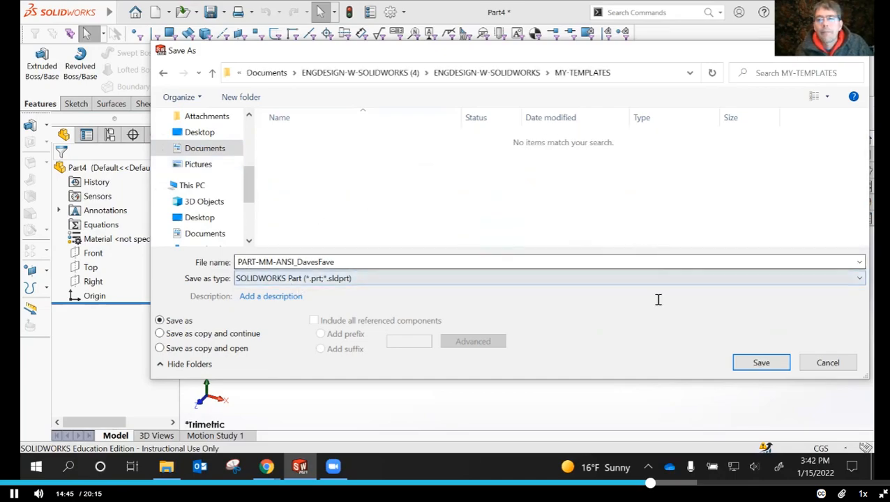
left_click(761, 364)
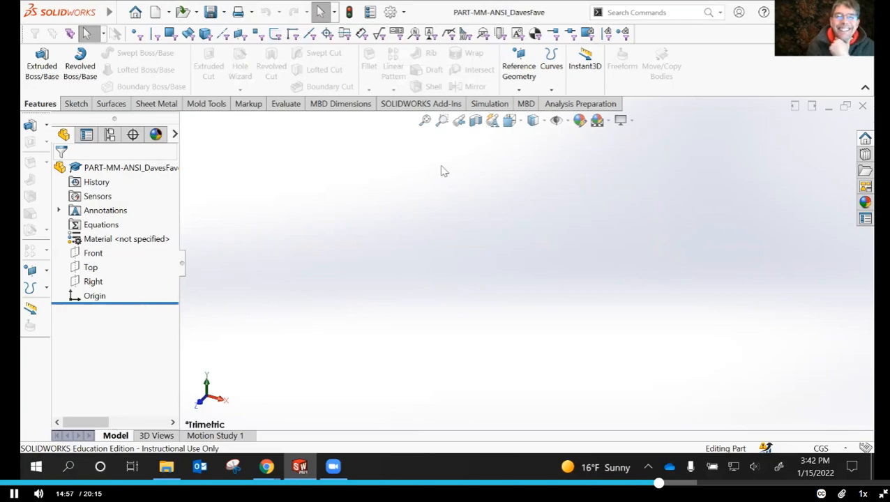
key("alt")
key("w")
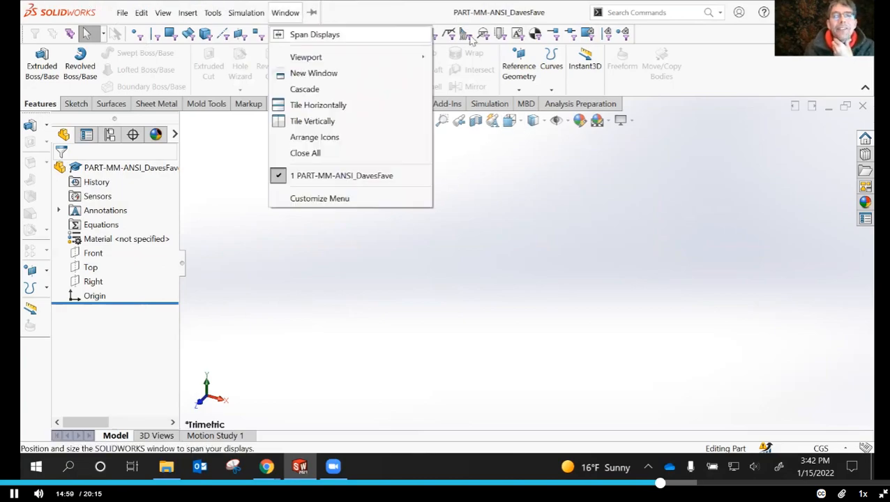
left_click(413, 253)
left_click(215, 13)
left_click(417, 265)
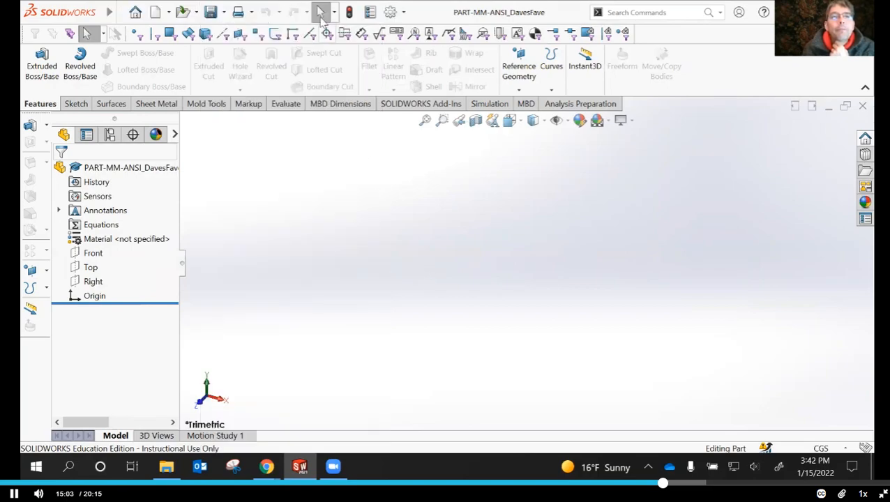
Step: Start saving PART-MM-ANSI_DavesFave under Save As and set the file type to Part Templates (*.prtdot)
left_click(224, 12)
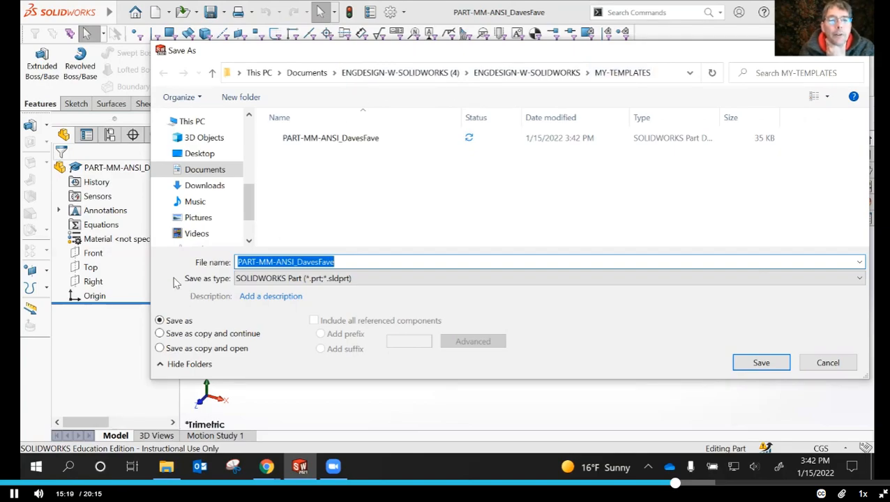
left_click(415, 283)
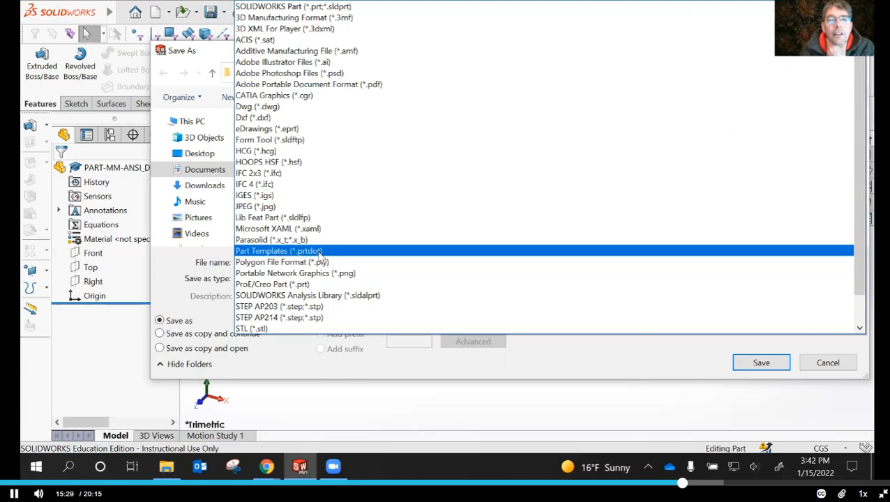
left_click(274, 251)
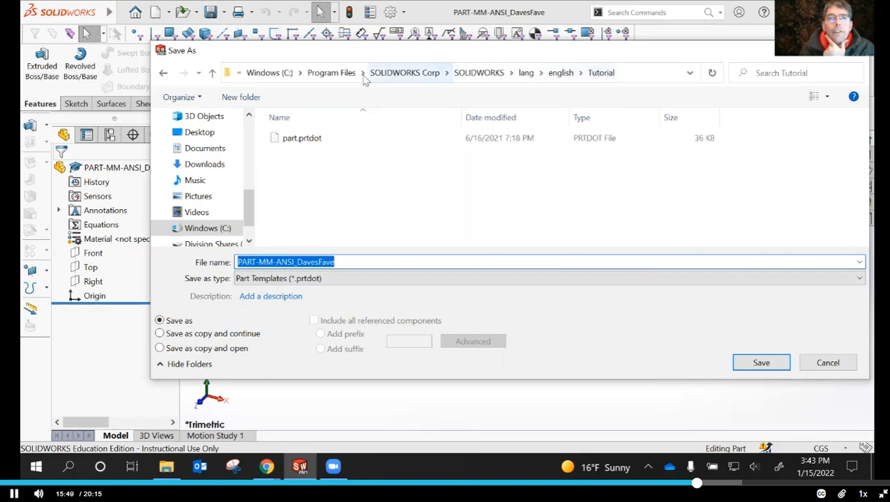
Step: Save the part template in Documents > ENGDESIGN-W-SOLIDWORKS (4) > ENGDESIGN-W-SOLIDWORKS > MY-TEMPLATES and close it
left_click(196, 166)
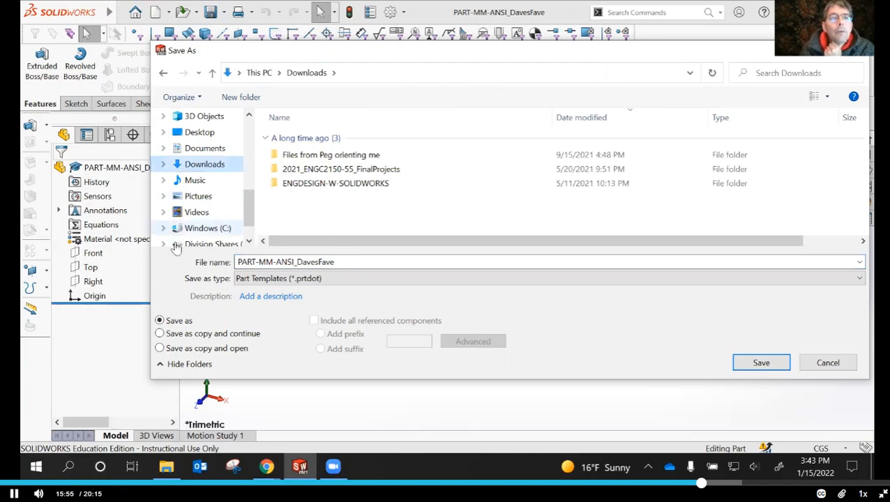
left_click(201, 147)
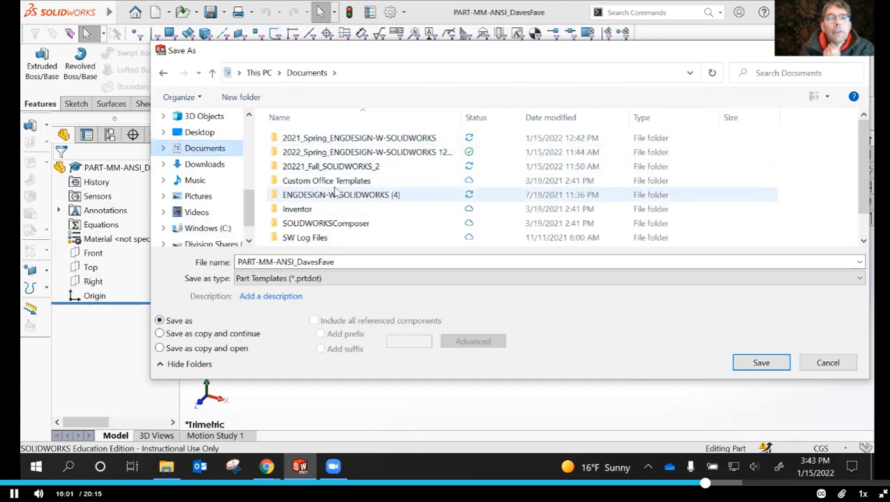
double_click(353, 196)
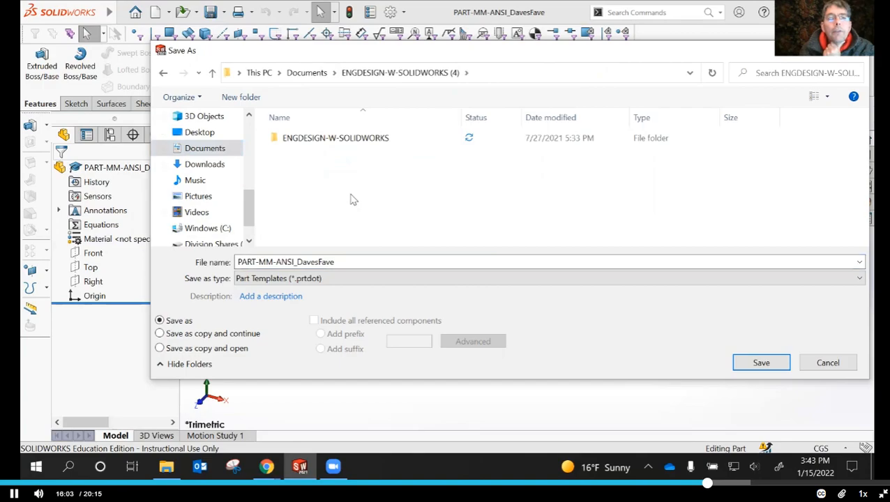
double_click(364, 139)
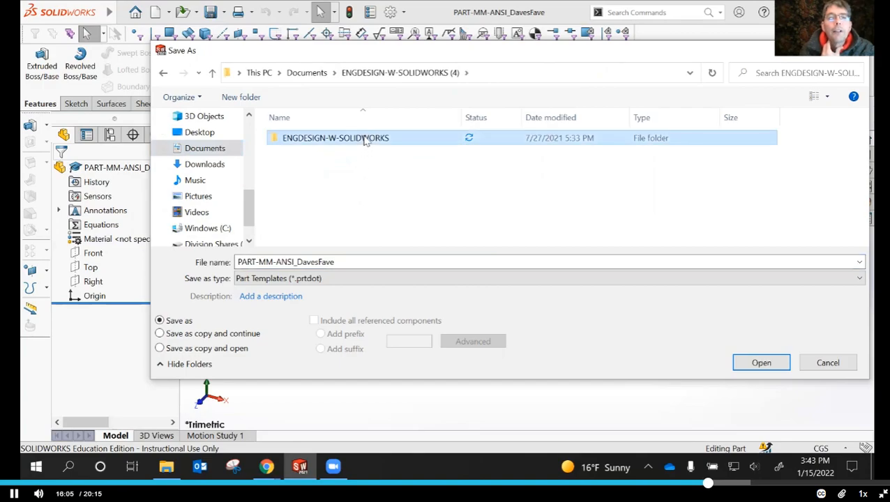
scroll(347, 184, "down", 2)
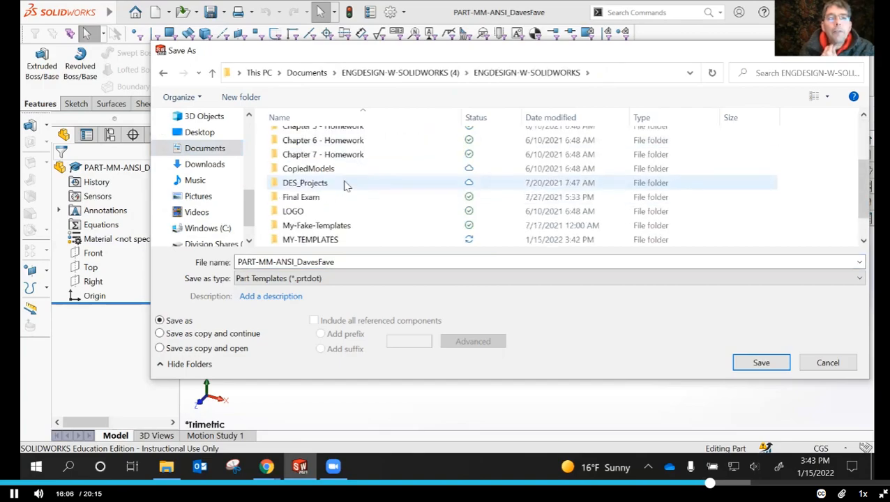
double_click(316, 240)
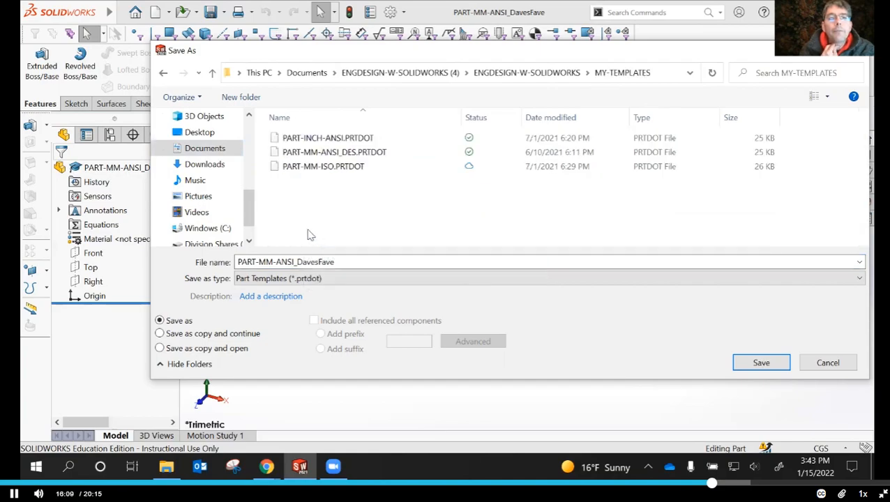
left_click(762, 365)
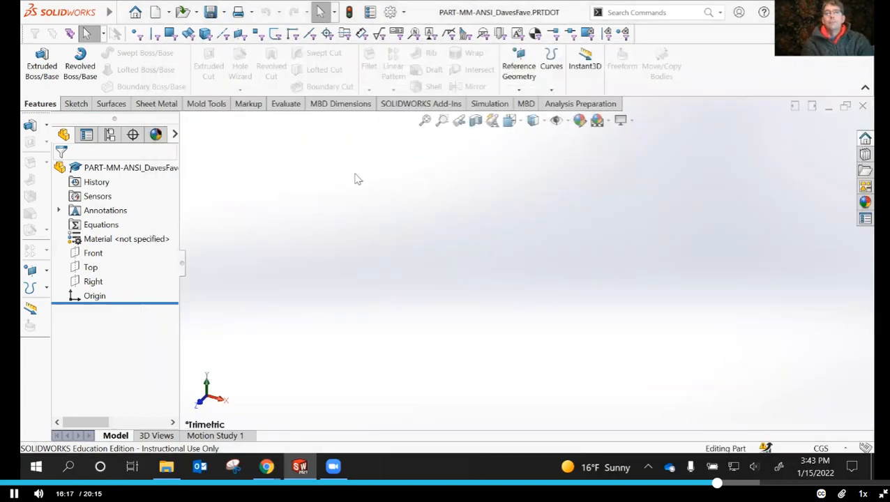
left_click(855, 109)
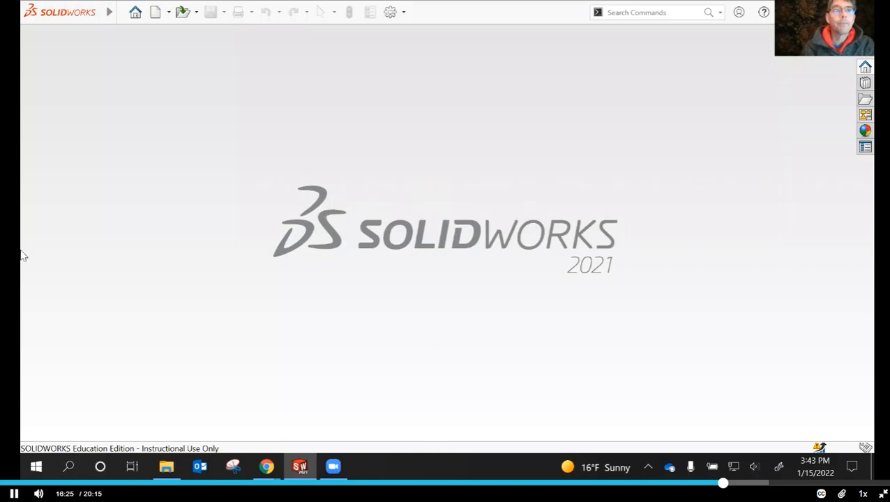
Step: Check the MY-TEMPLATES group of the New SOLIDWORKS Document dialog for the saved template, leaving without creating a document
left_click(156, 12)
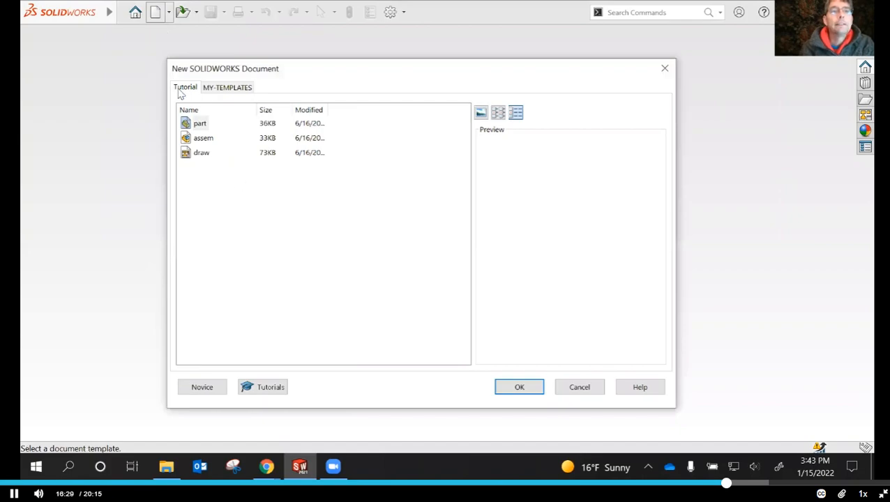
left_click(227, 89)
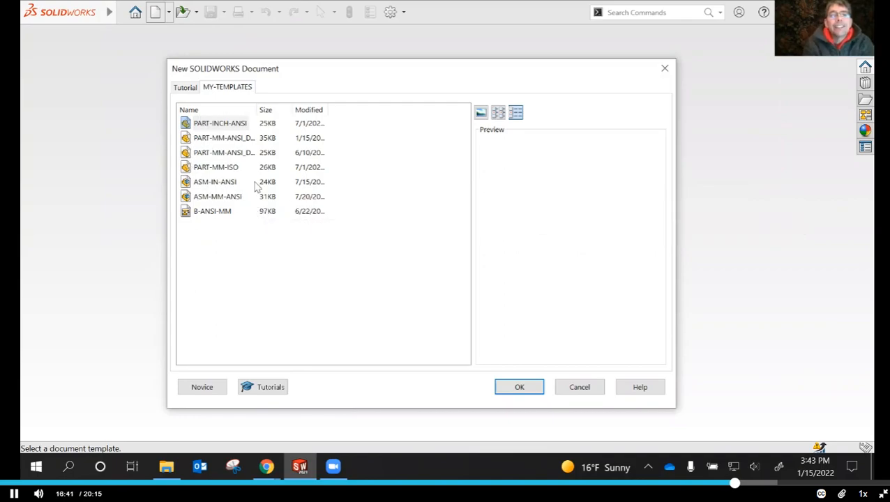
left_click(580, 387)
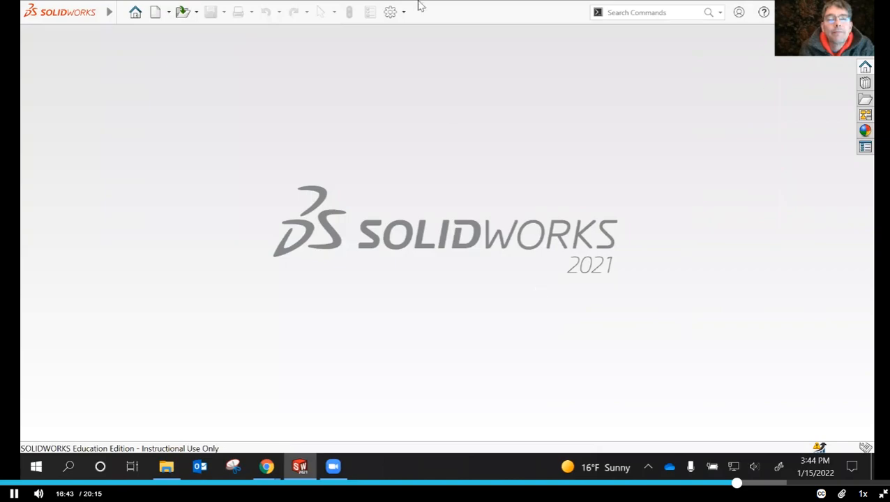
Step: Switch to File Explorer and examine the file types in the MY-TEMPLATES folder of ENGDESIGN-W-SOLIDWORKS (4), widening the window, then minimize it
left_click(166, 466)
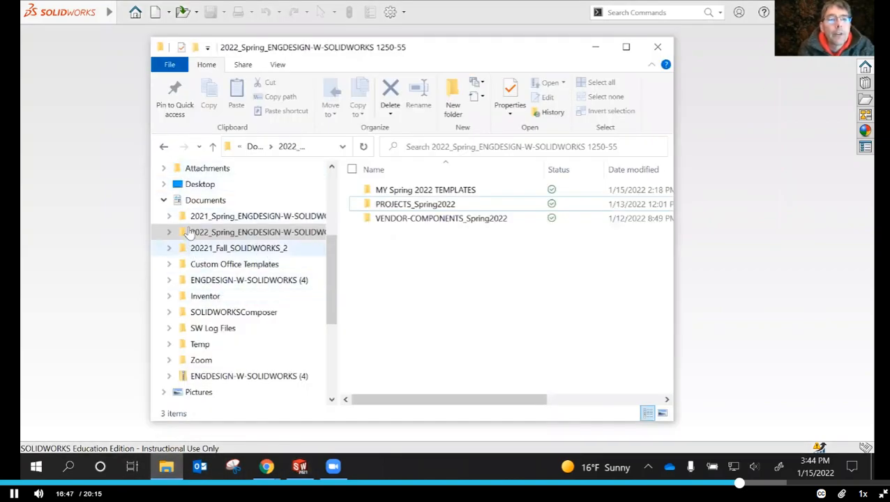
left_click(204, 201)
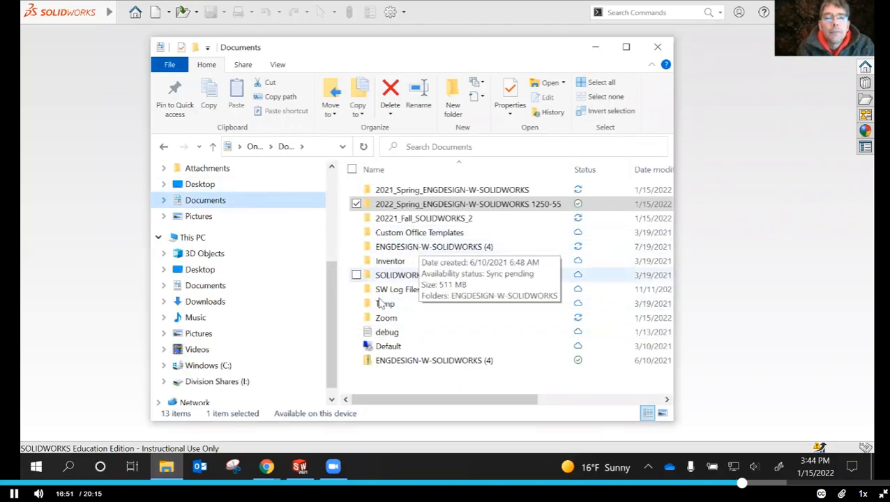
double_click(427, 247)
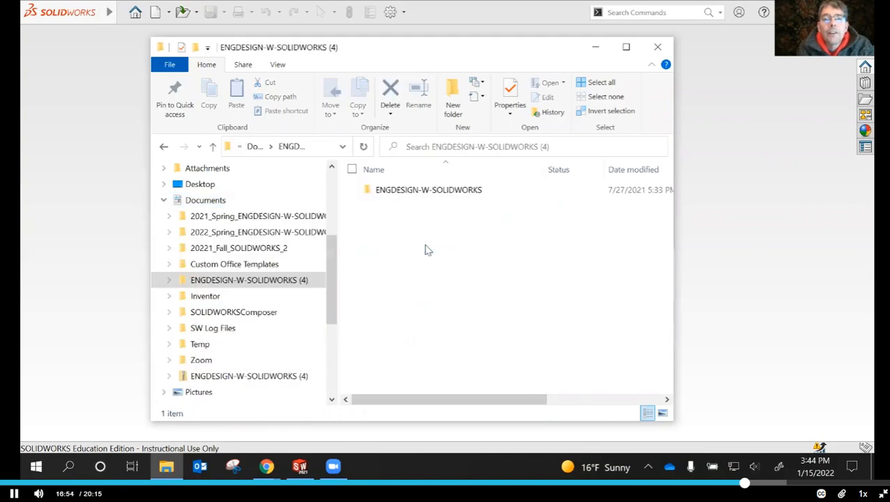
double_click(418, 190)
scroll(432, 275, "down", 1)
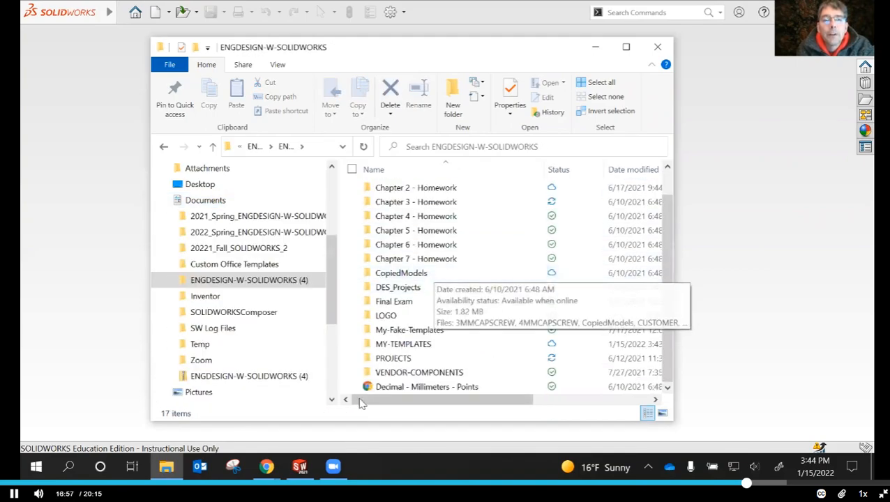
double_click(404, 345)
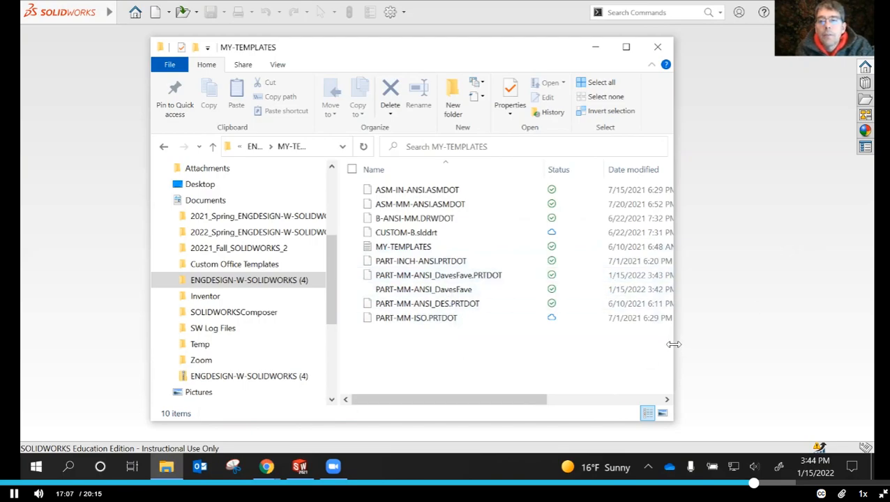
left_click_drag(673, 343, 826, 336)
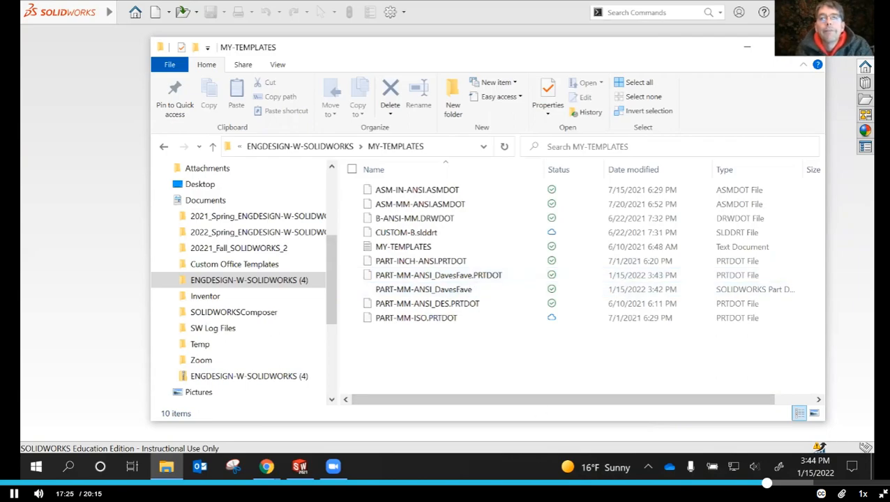
left_click(748, 52)
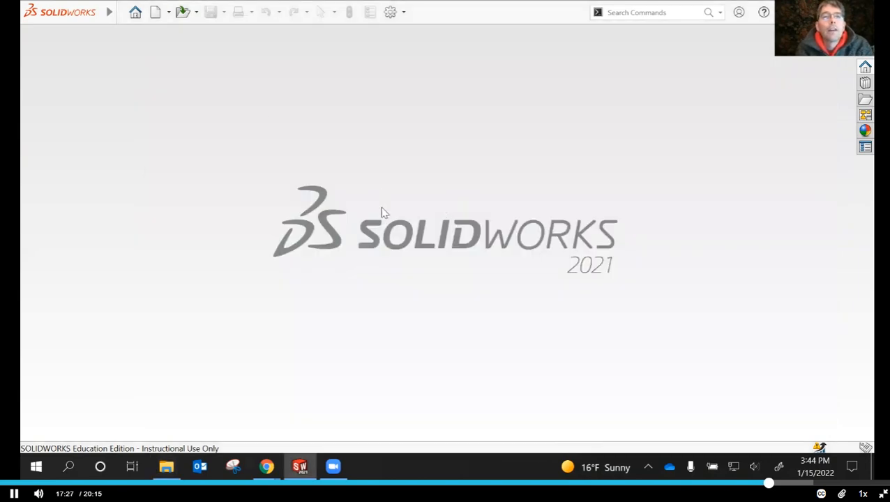
Step: Create a new part from the PART-MM-ANSI_DavesFave template in MY-TEMPLATES, widening the name column to read the full template names
left_click(154, 14)
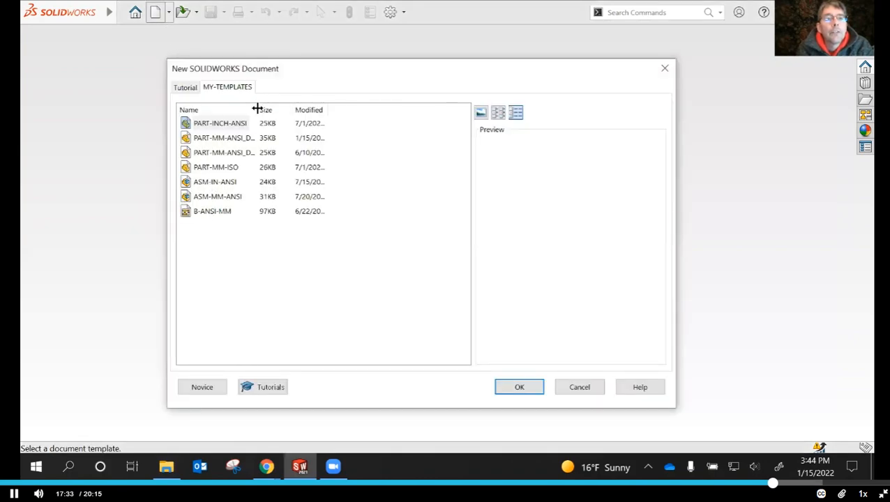
left_click_drag(260, 109, 287, 109)
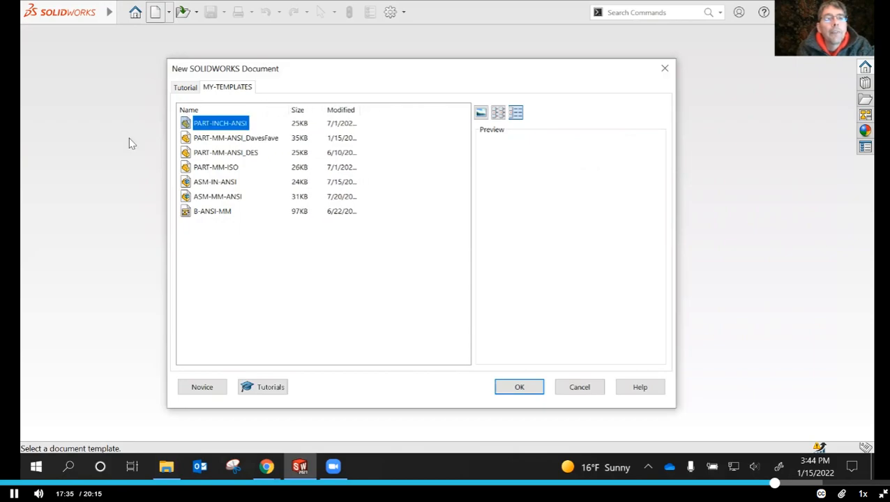
left_click(230, 140)
left_click(519, 388)
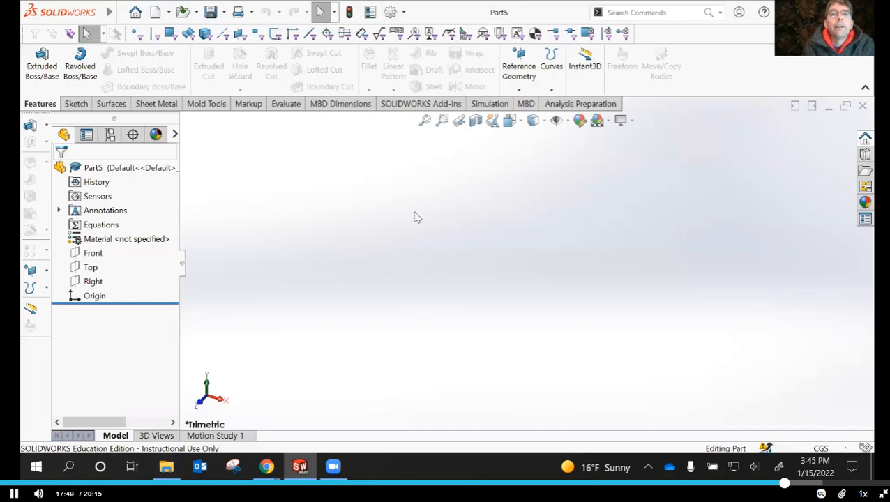
Step: Review the new part's drafting standard and units in its document properties, leaving without changes
left_click(404, 12)
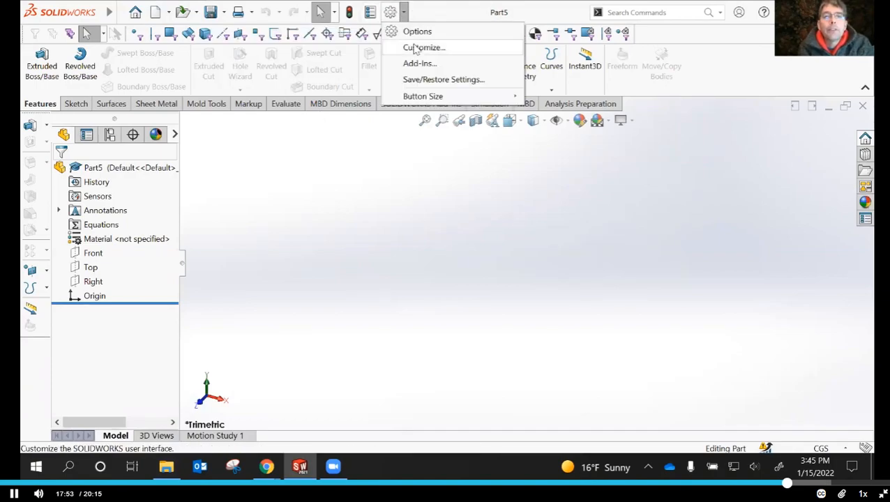
left_click(416, 32)
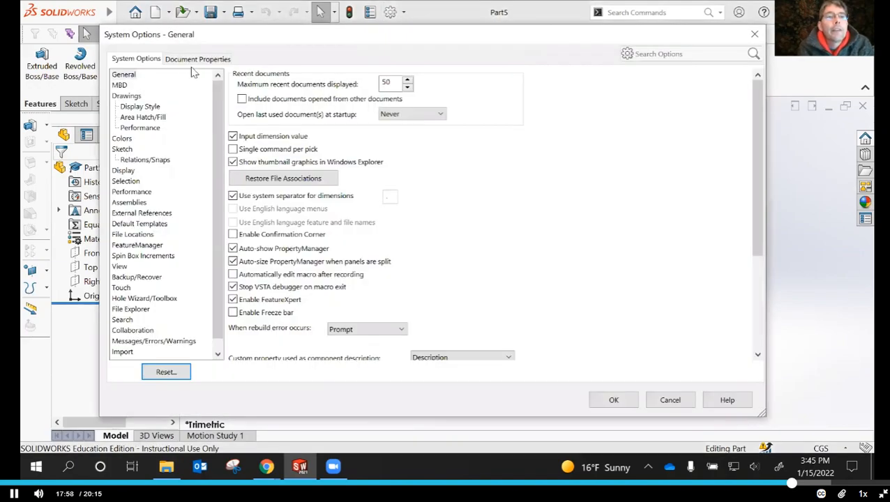
left_click(198, 59)
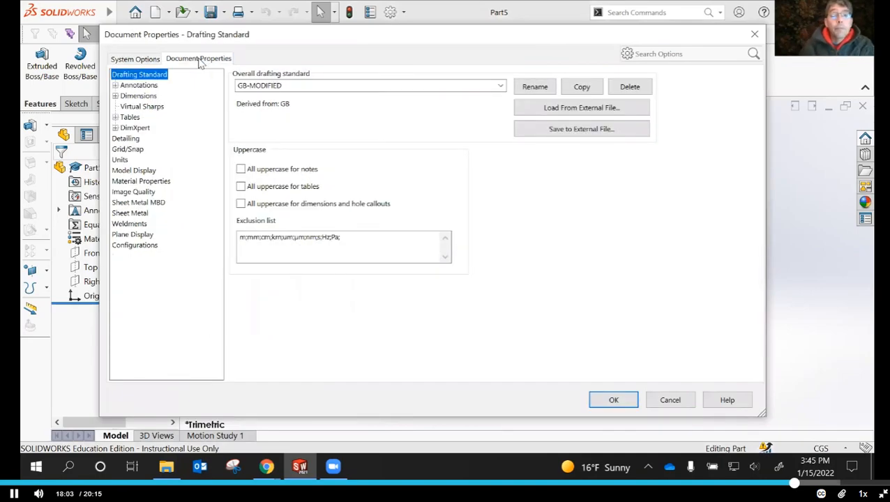
left_click(120, 159)
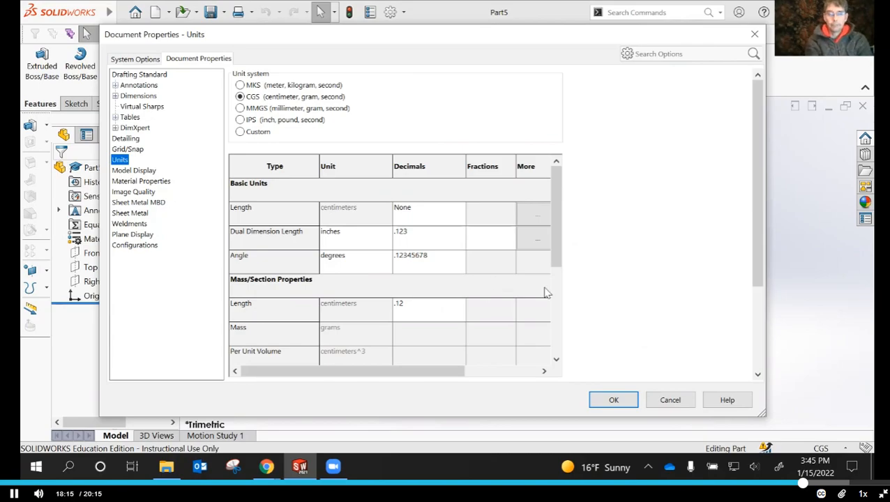
left_click(670, 402)
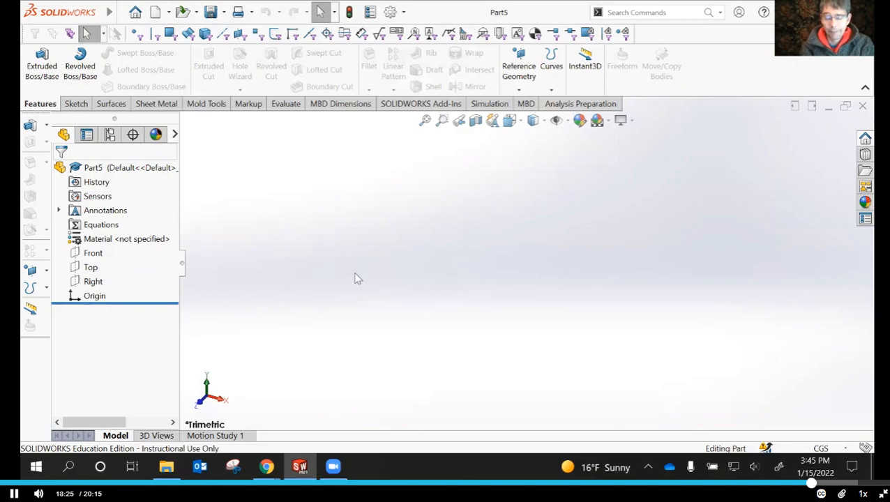
Step: Reopen the part's document properties, check the Units page and the overall drafting standard again, and close the dialog
left_click(404, 12)
left_click(410, 30)
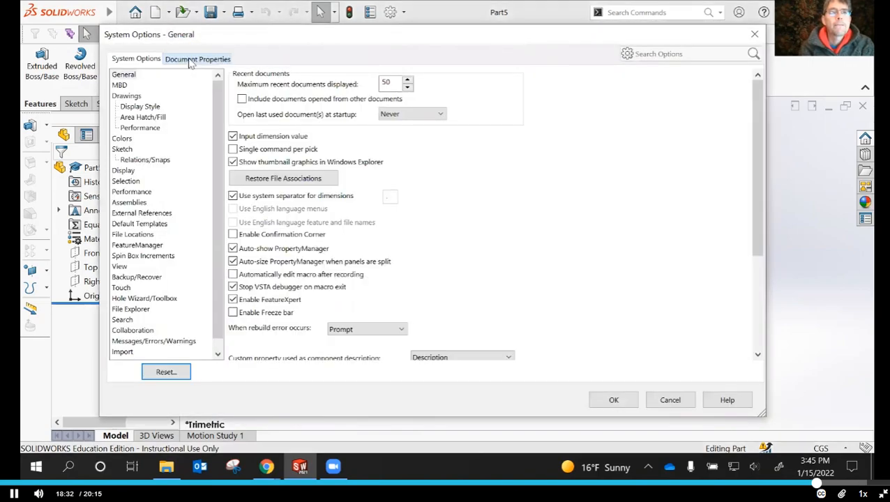
left_click(190, 60)
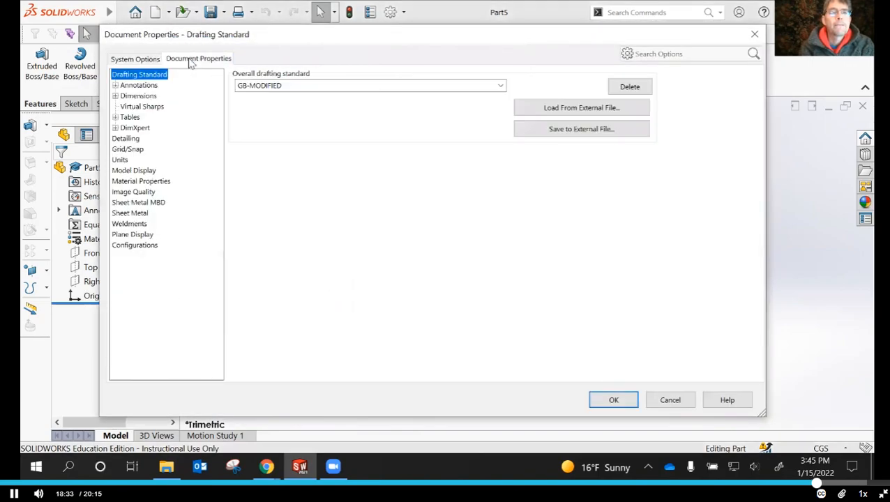
left_click(120, 161)
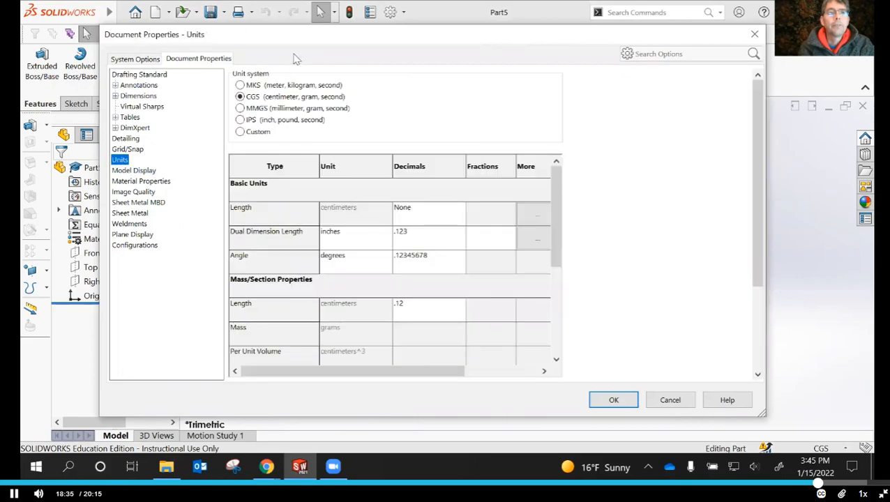
left_click(137, 75)
left_click(632, 401)
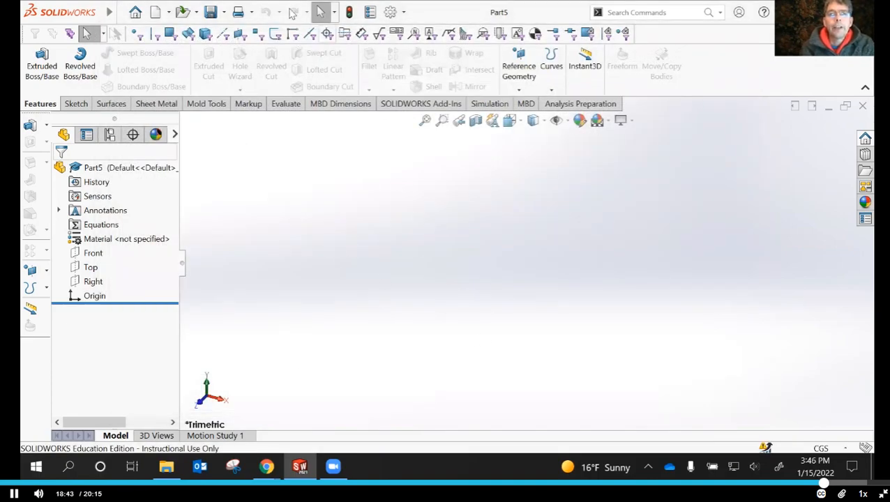
Step: Start saving the part under a new name and browse to Documents, 2022_Spring_ENGDESIGN-W-SOLIDWORKS 1250-55, MY Spring 2022 TEMPLATES
left_click(224, 13)
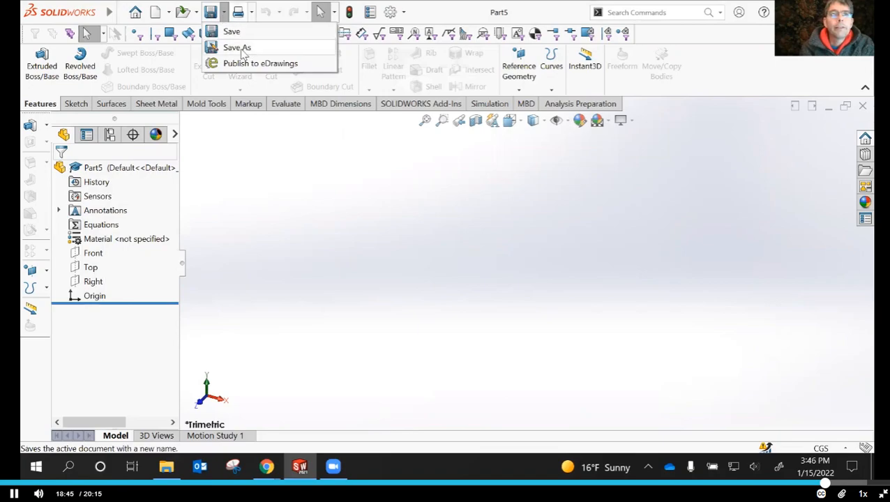
left_click(241, 48)
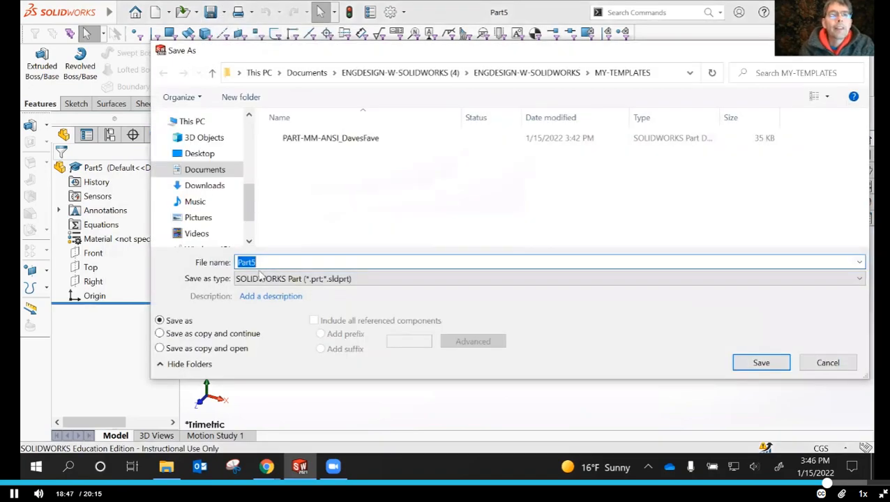
left_click(204, 171)
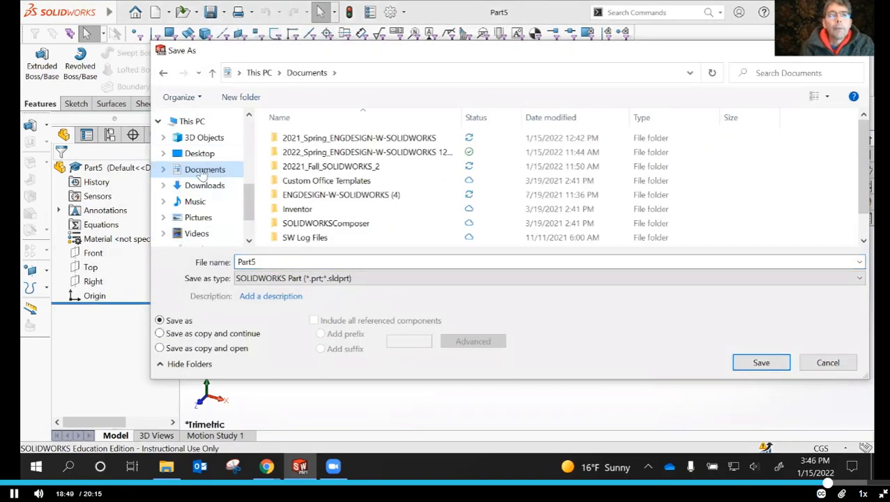
double_click(309, 153)
left_click(324, 139)
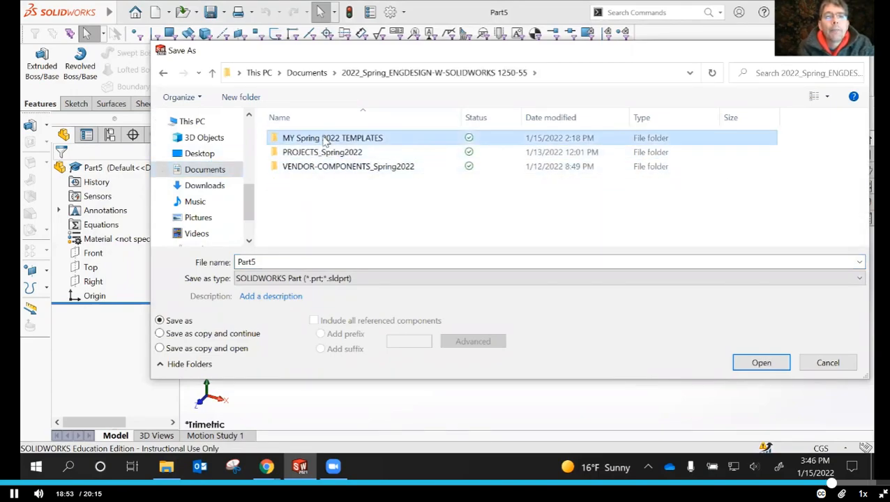
double_click(324, 140)
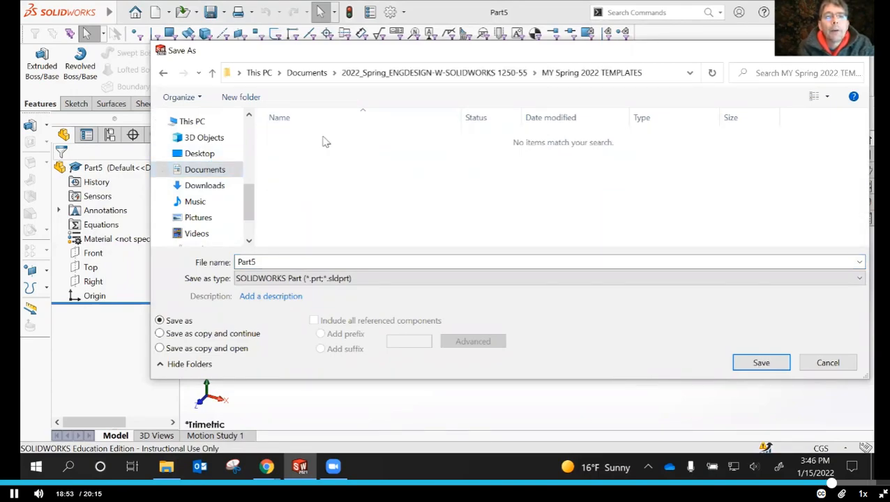
Step: Set the save type to Part Templates (*.prtdot), enter the file name PART-MM-ANSI, and cancel the save
left_click(291, 279)
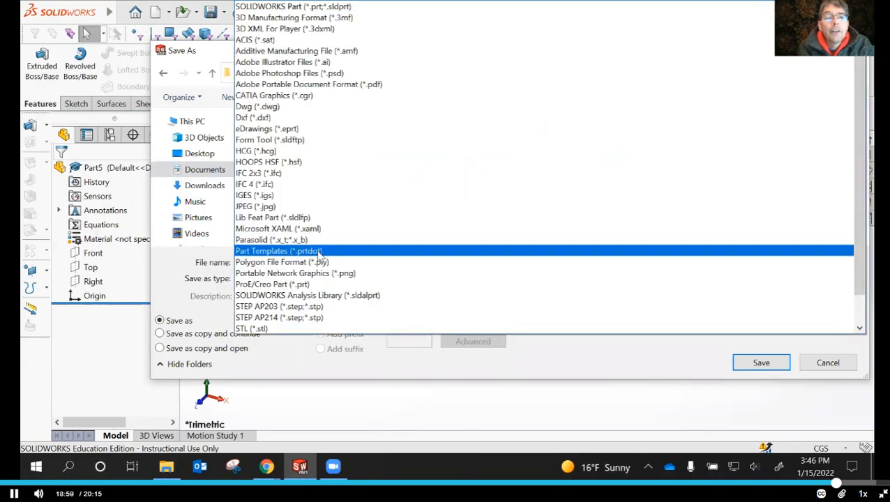
left_click(313, 252)
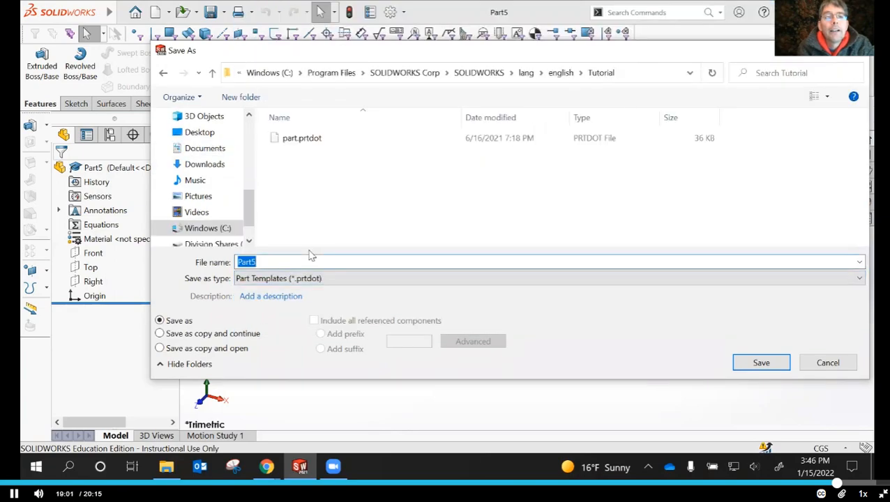
left_click(255, 262)
double_click(255, 262)
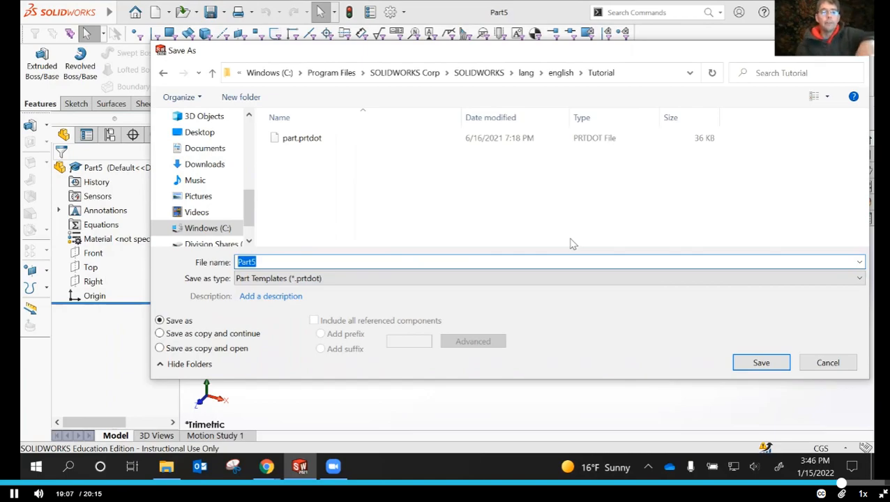
type("p")
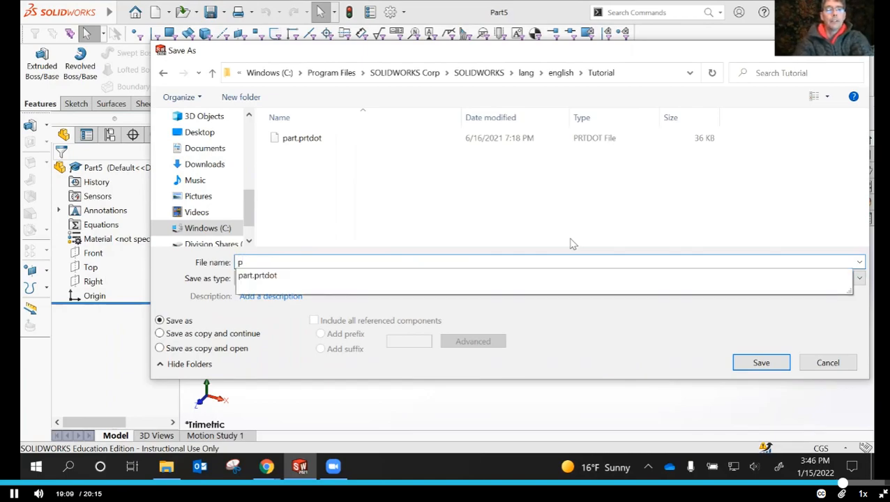
key("BackSpace")
type("PART")
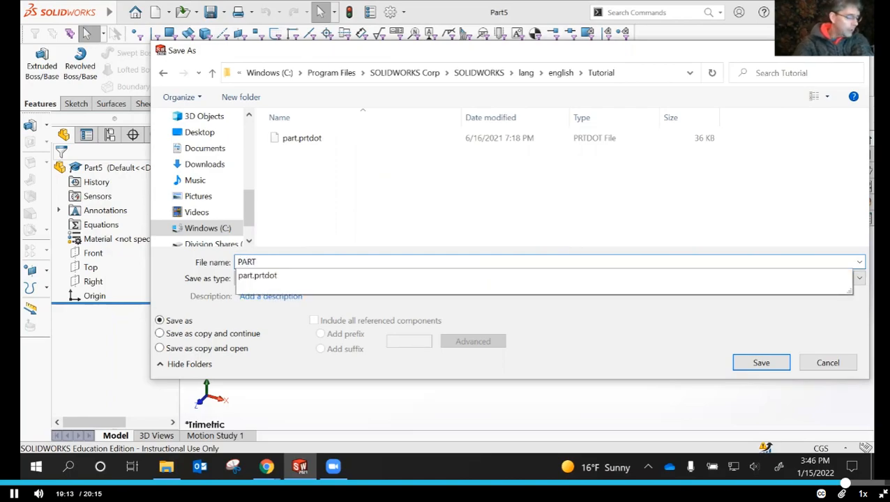
type("-MM-ANSI")
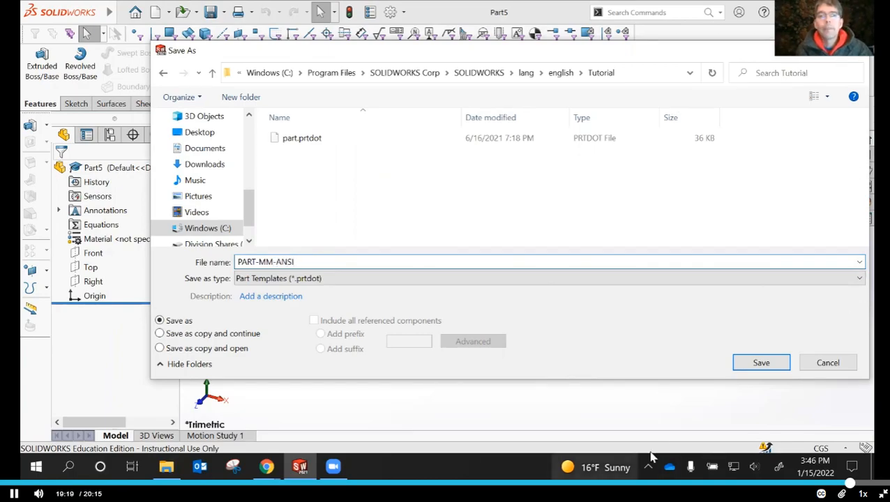
left_click(822, 364)
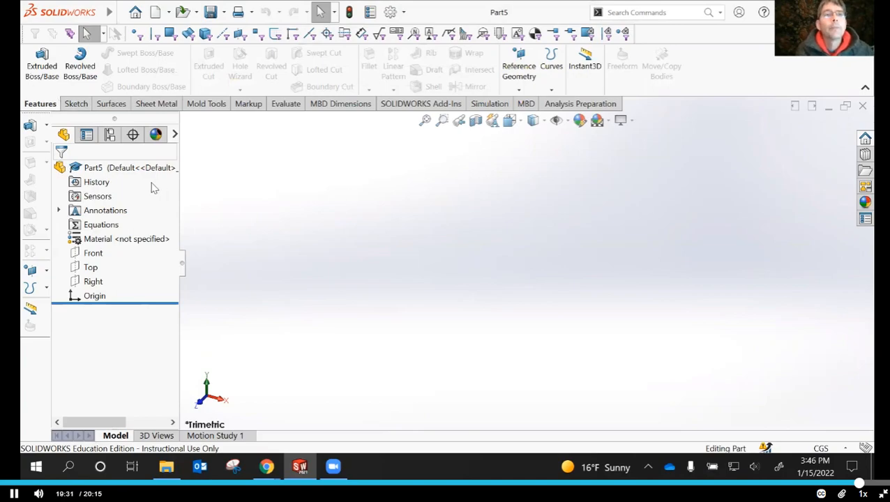
Step: Start a new document and look through the part templates in MY-TEMPLATES, widening the name column to read the full names
left_click(154, 13)
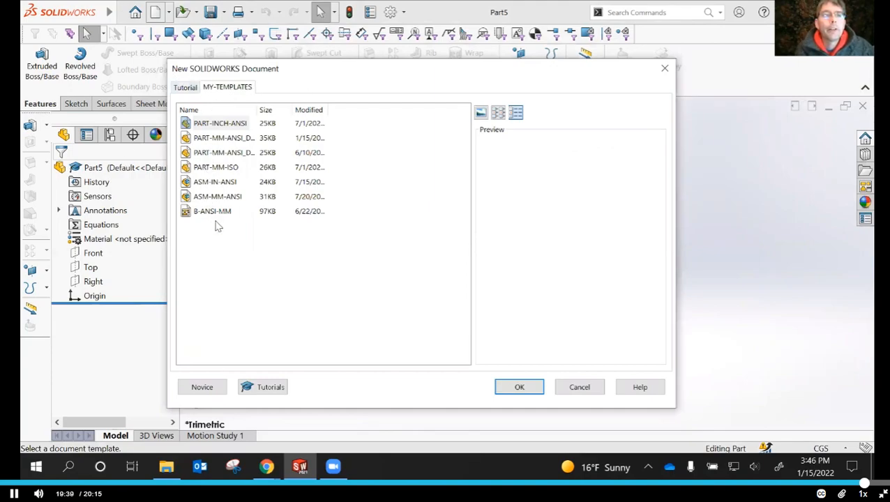
left_click_drag(258, 109, 288, 109)
left_click(247, 124)
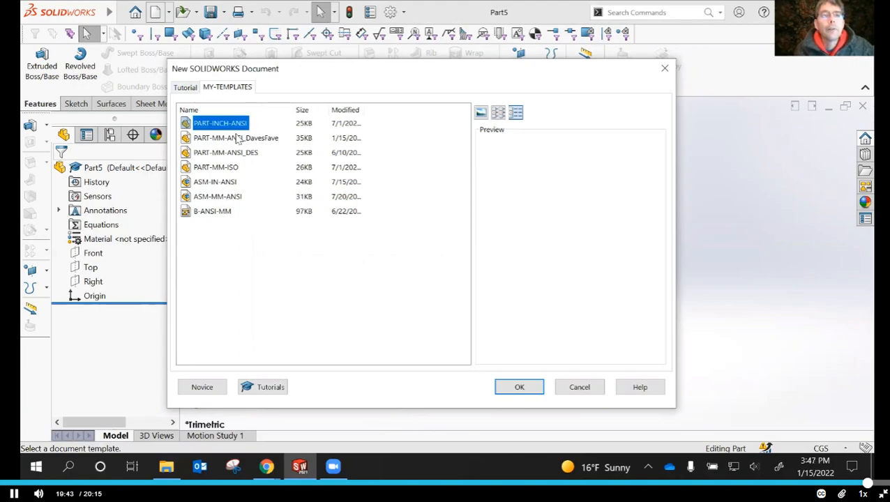
left_click(239, 138)
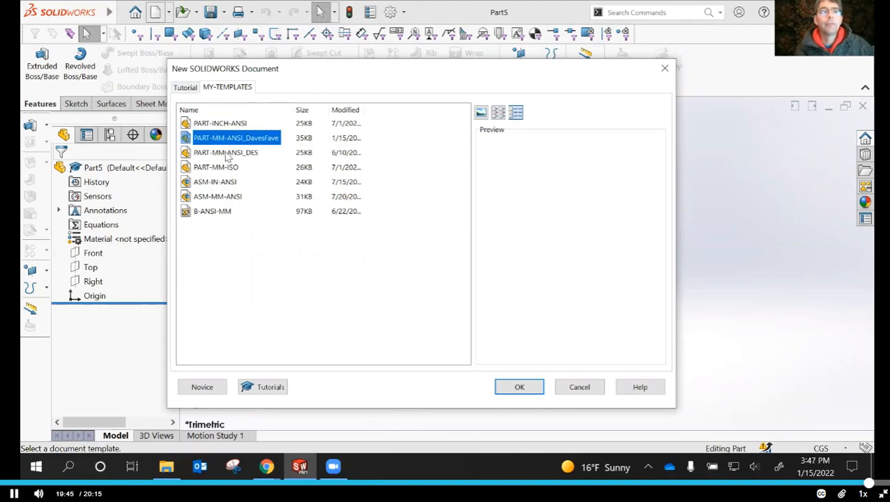